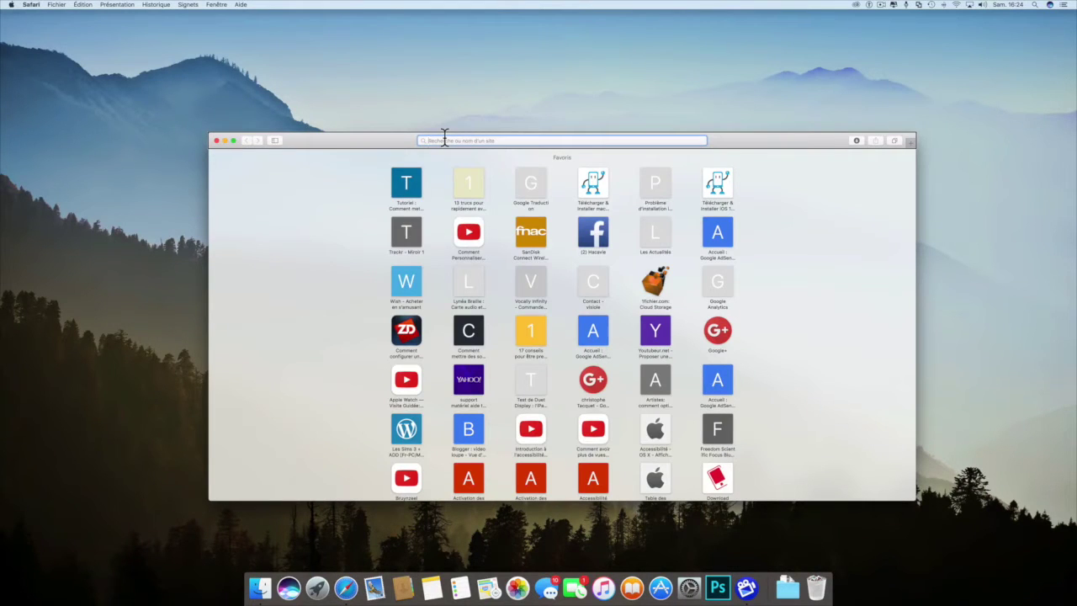
Step: Open the page "Chapitre 9. Personnalisation de VoiceOver" from the browsing history and select all of its text
{"action": "left_click", "coordinate": [11, 5]}
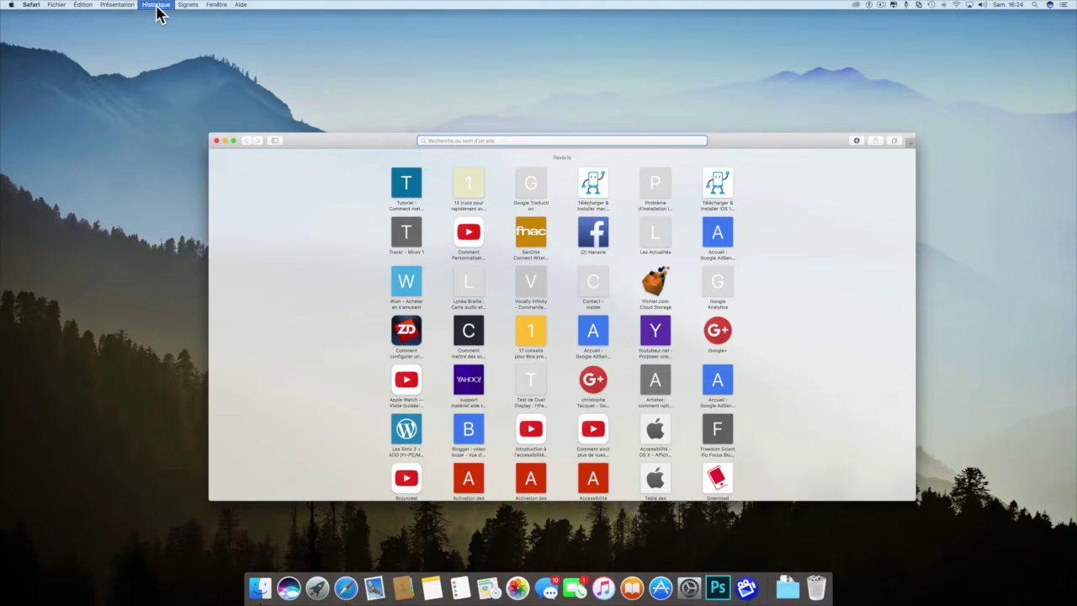
{"action": "key", "text": "Down"}
{"action": "key", "text": "Down"}
{"action": "key", "text": "Down"}
{"action": "key", "text": "Down"}
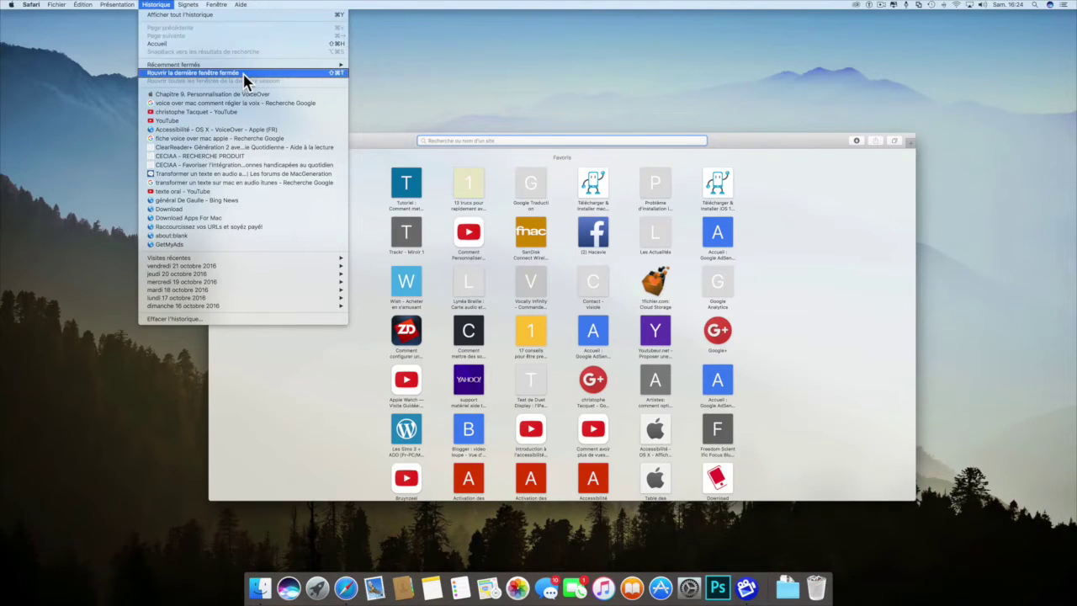
{"action": "key", "text": "Down"}
{"action": "key", "text": "Return"}
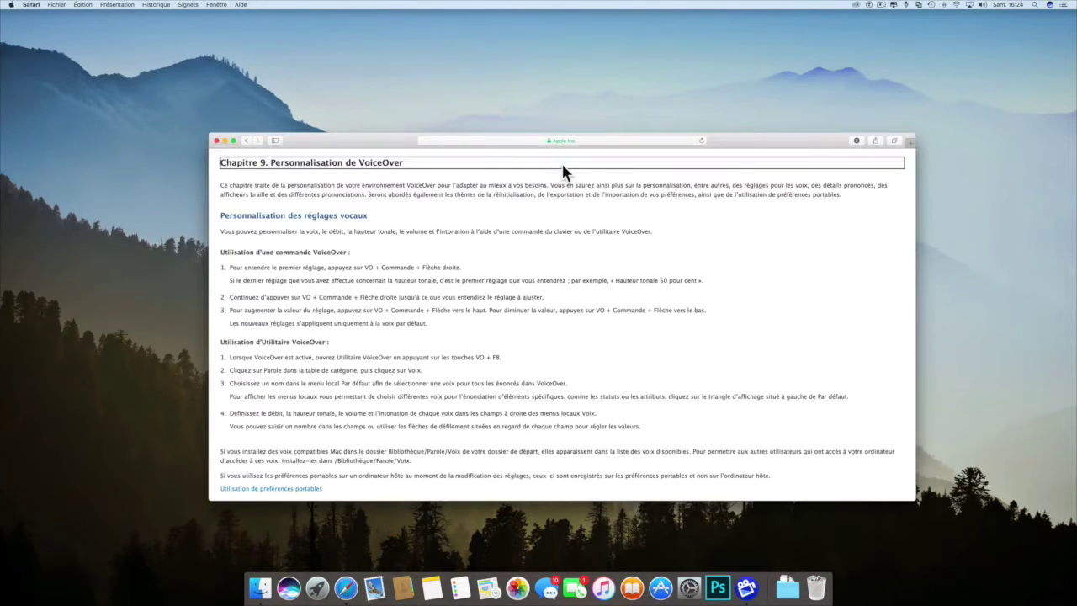
{"action": "key", "text": "ctrl+alt+Right"}
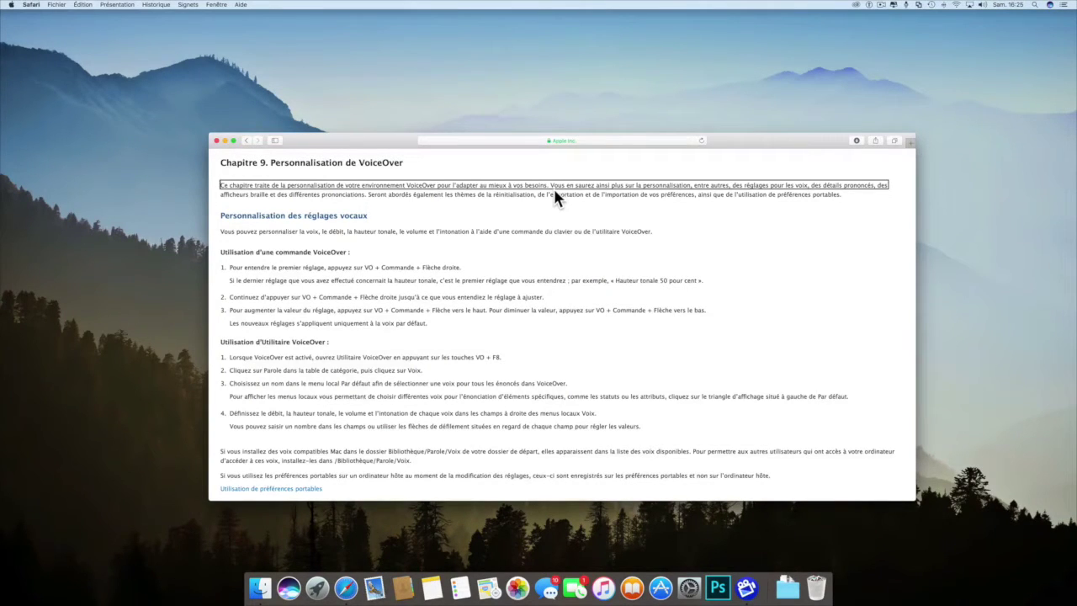
{"action": "key", "text": "super+a"}
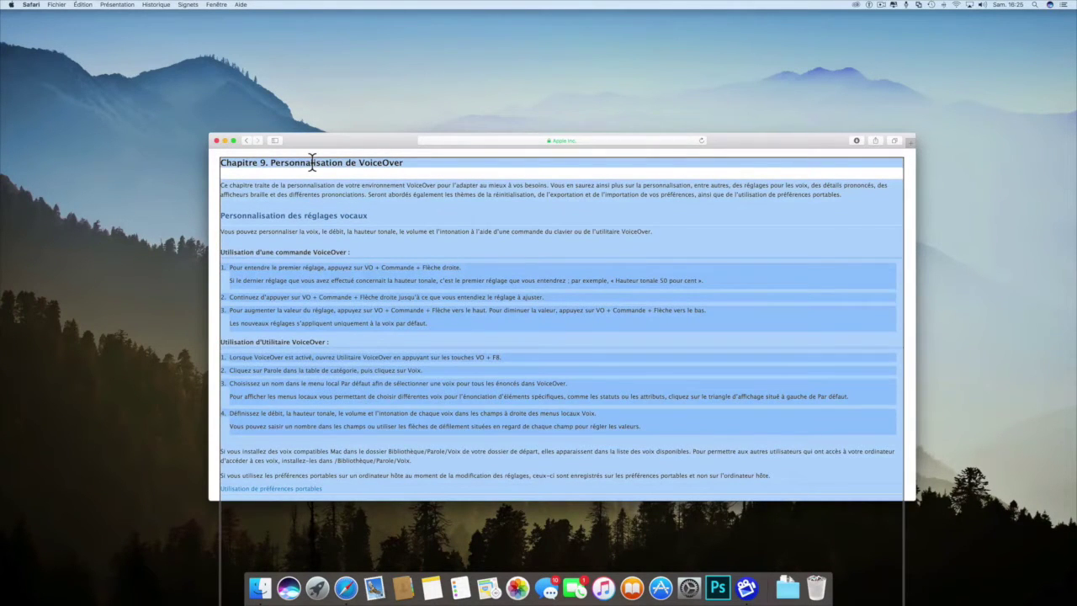
{"action": "right_click", "coordinate": [401, 243]}
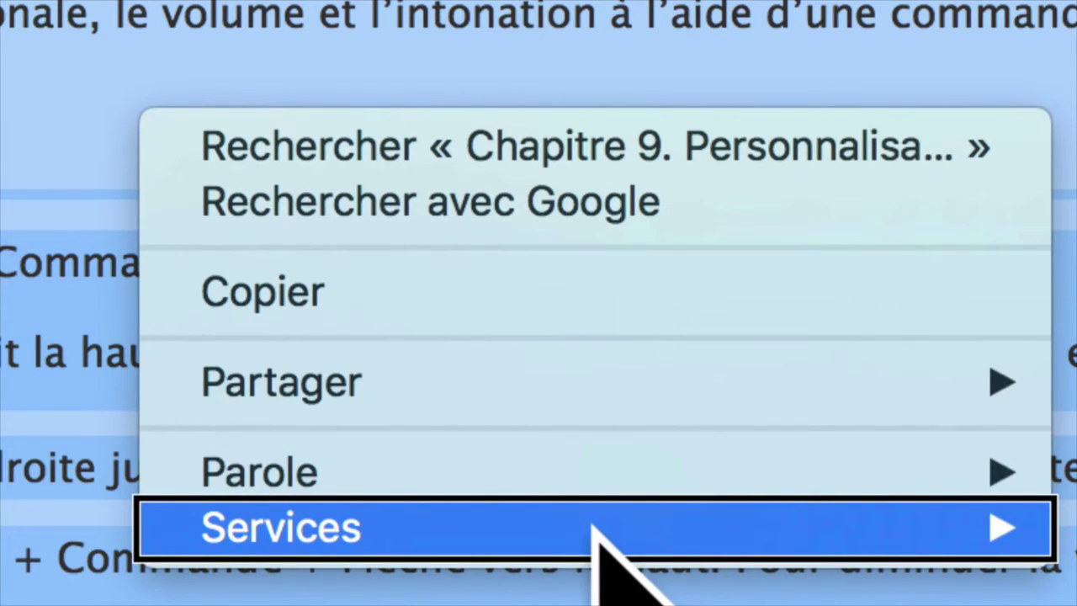
{"action": "mouse_move", "coordinate": [594, 530]}
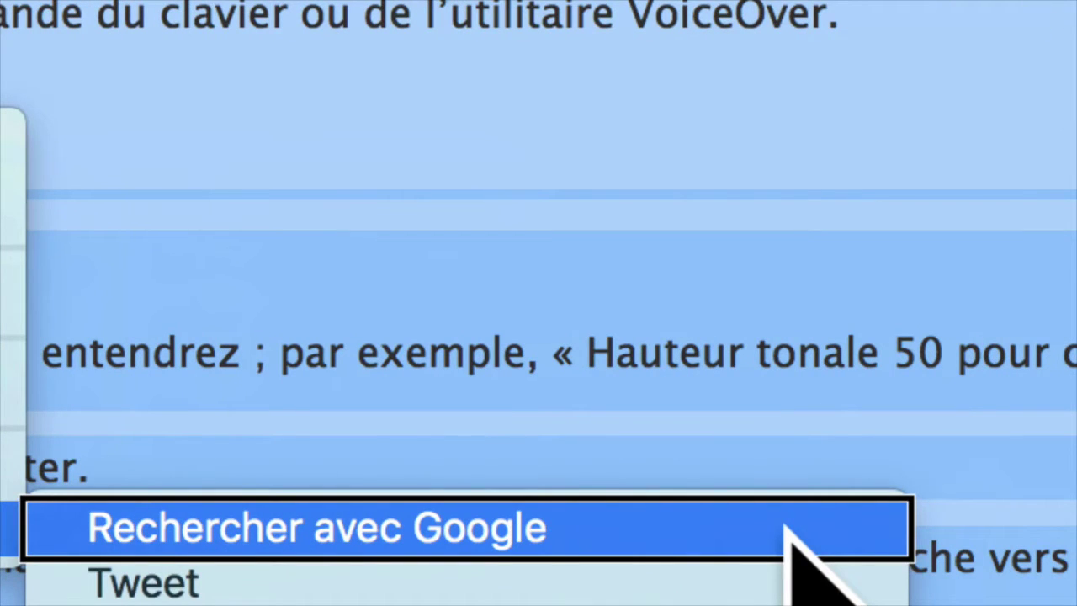
{"action": "key", "text": "Escape"}
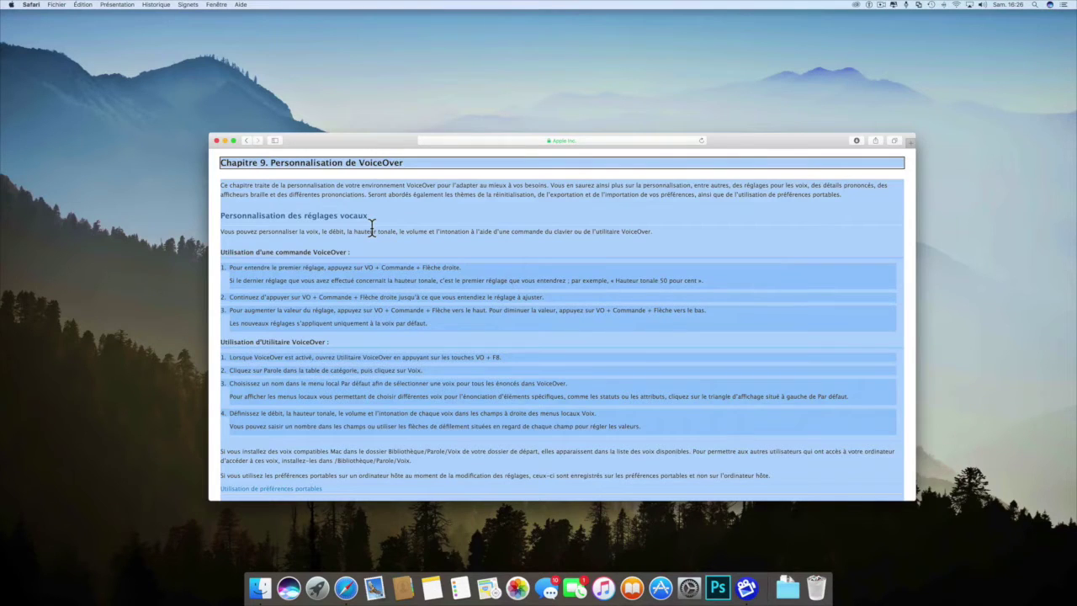
Step: Run the service "Ajouter à iTunes comme piste de texte lu" on the selected page text
{"action": "key", "text": "ctrl+alt+shift+m"}
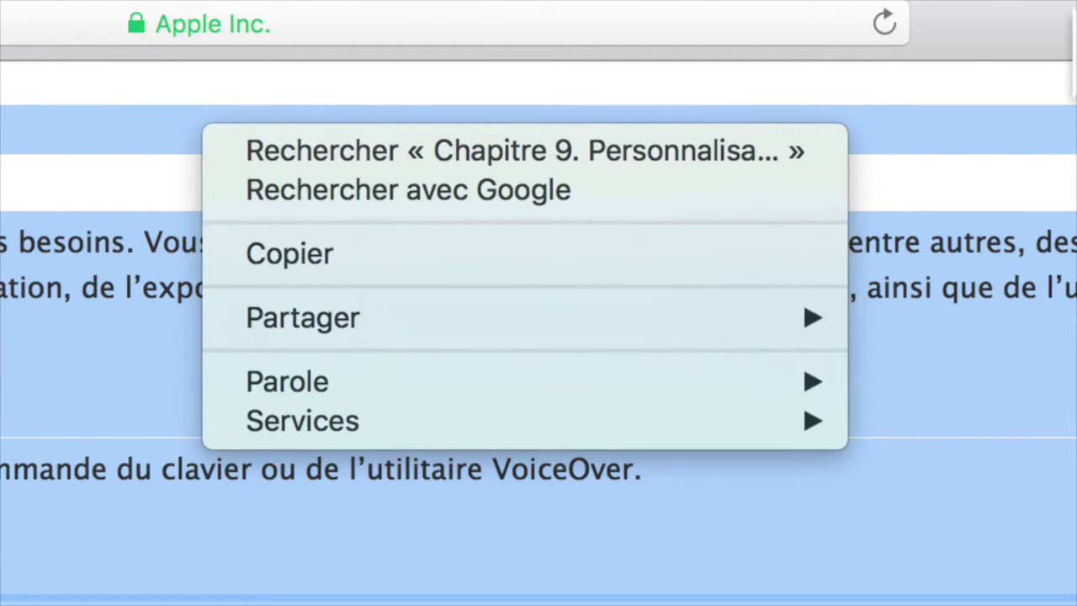
{"action": "key", "text": "Down"}
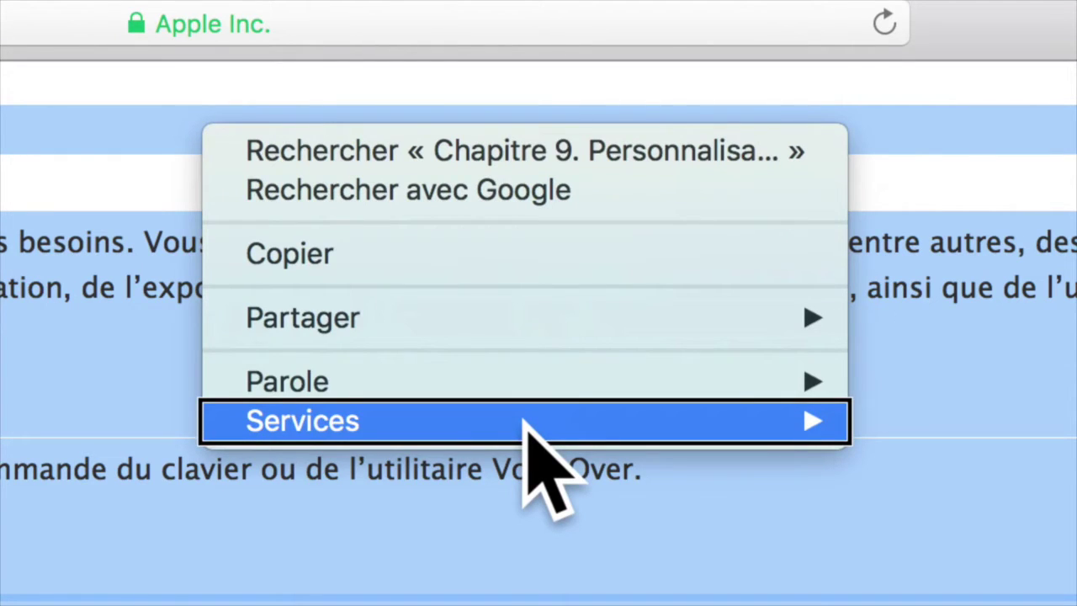
{"action": "mouse_move", "coordinate": [524, 421]}
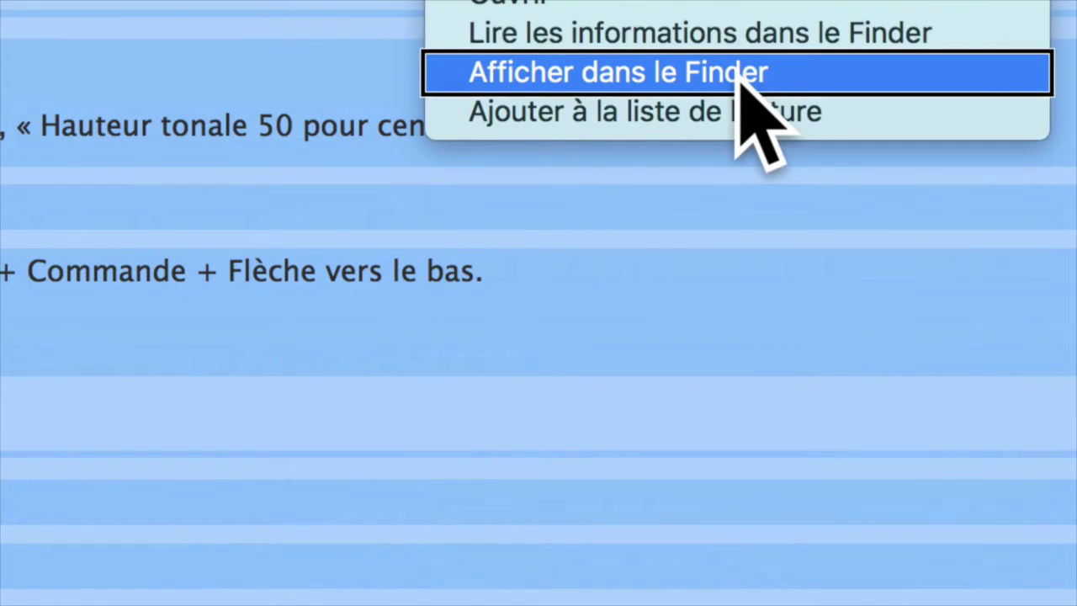
{"action": "key", "text": "Down"}
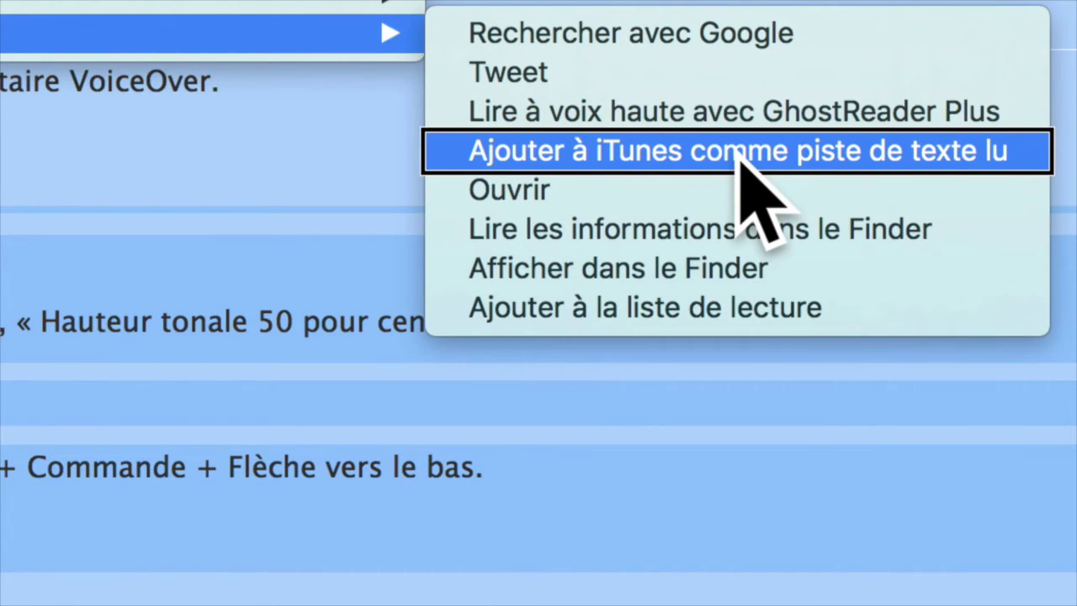
{"action": "left_click", "coordinate": [740, 158]}
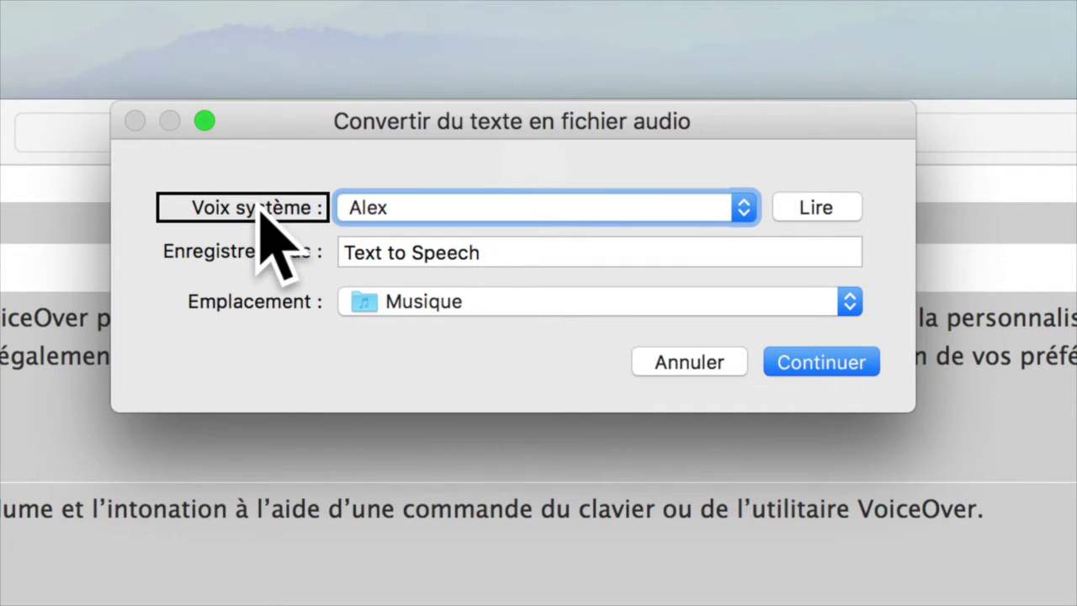
Step: Set the system voice for the audio conversion to Thomas
{"action": "left_click", "coordinate": [548, 217]}
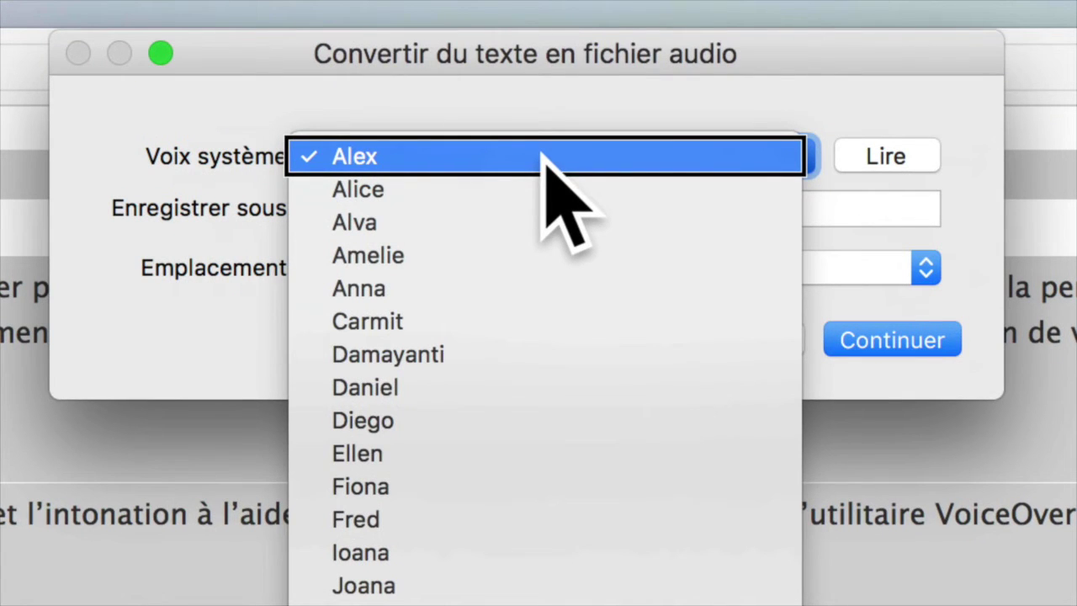
{"action": "type", "text": "th"}
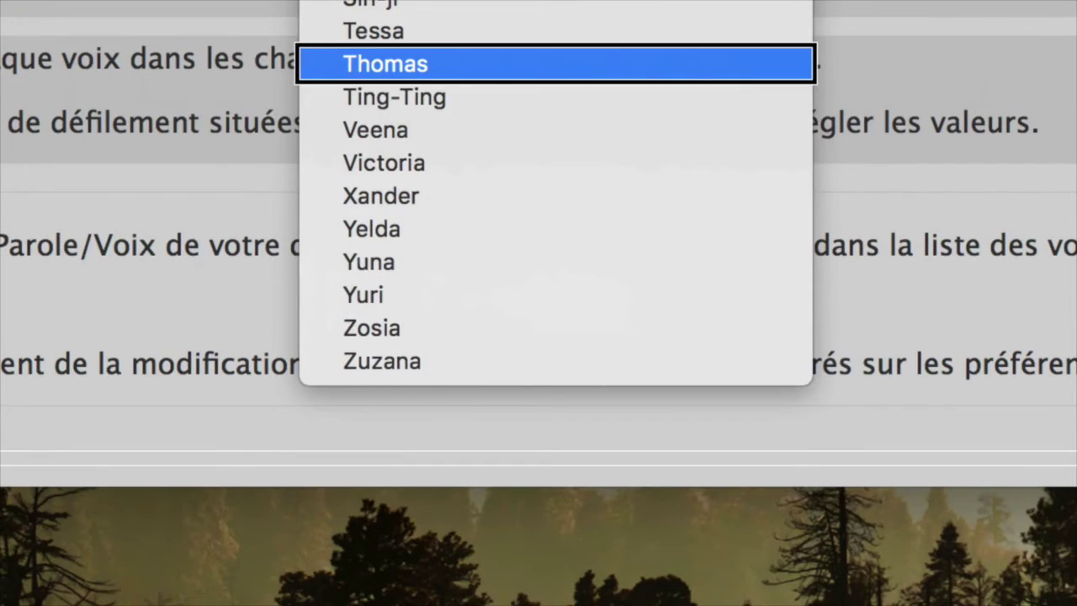
{"action": "key", "text": "Return"}
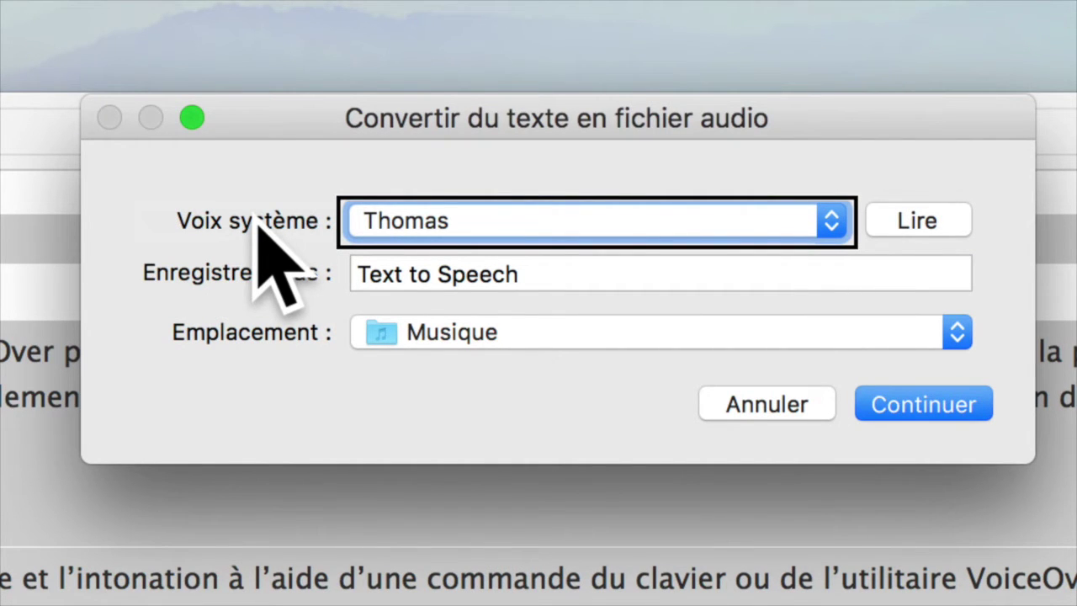
Step: Look through the available system voices again, keeping Thomas as the chosen voice
{"action": "key", "text": "Tab"}
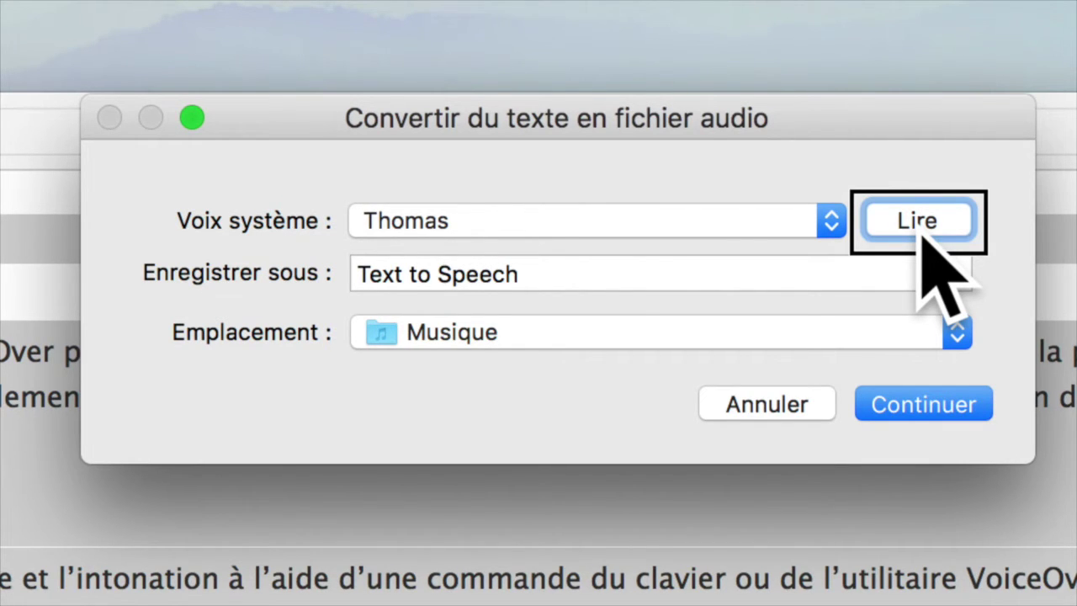
{"action": "key", "text": "shift+Tab"}
{"action": "key", "text": "space"}
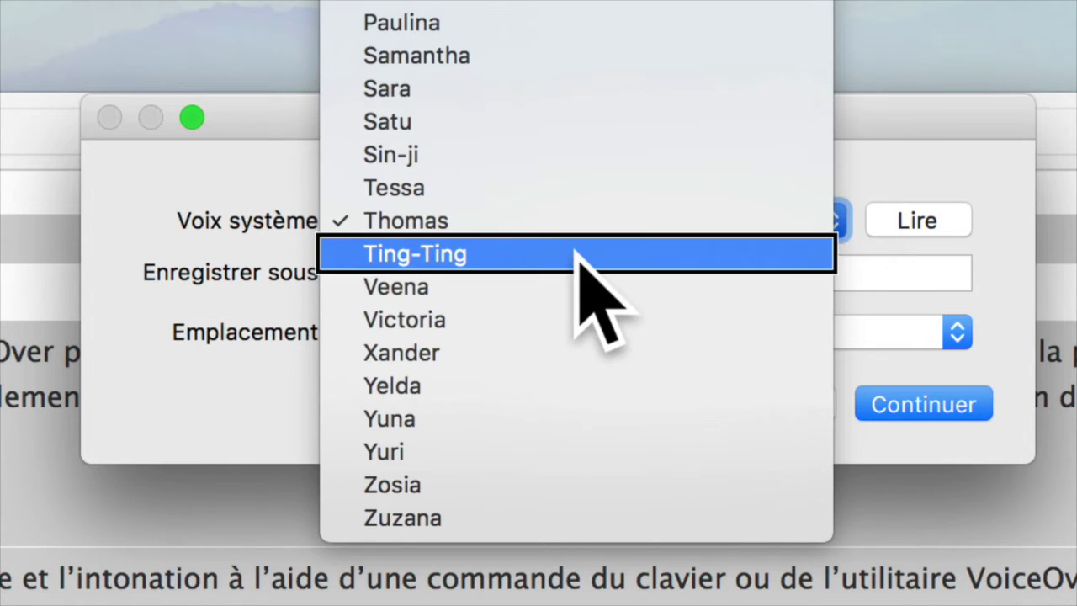
{"action": "left_click", "coordinate": [580, 220]}
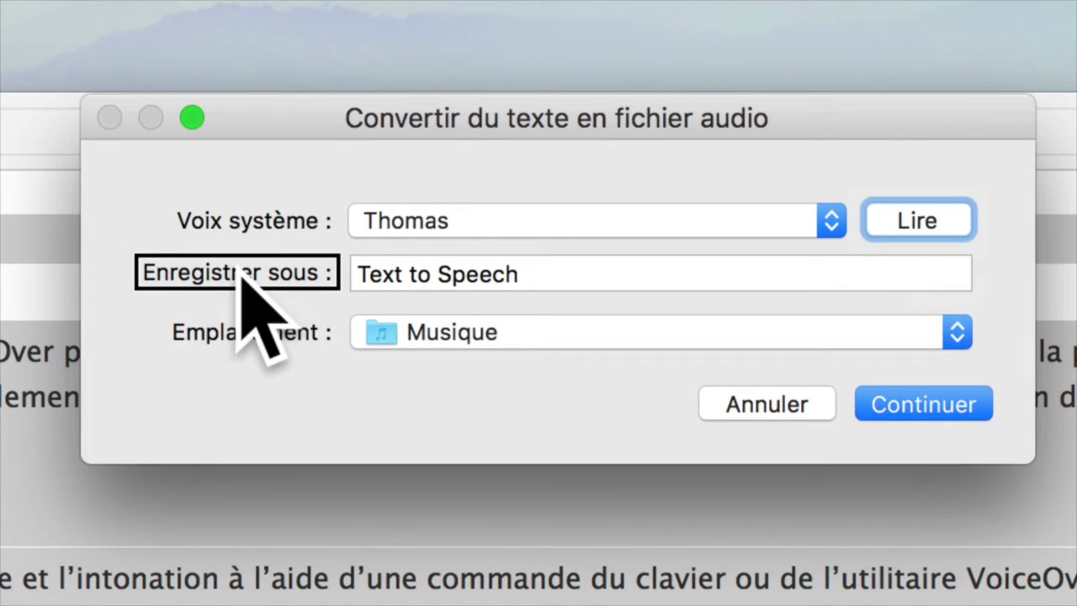
Step: Name the audio file "thomas texte safari"
{"action": "triple_click", "coordinate": [441, 267]}
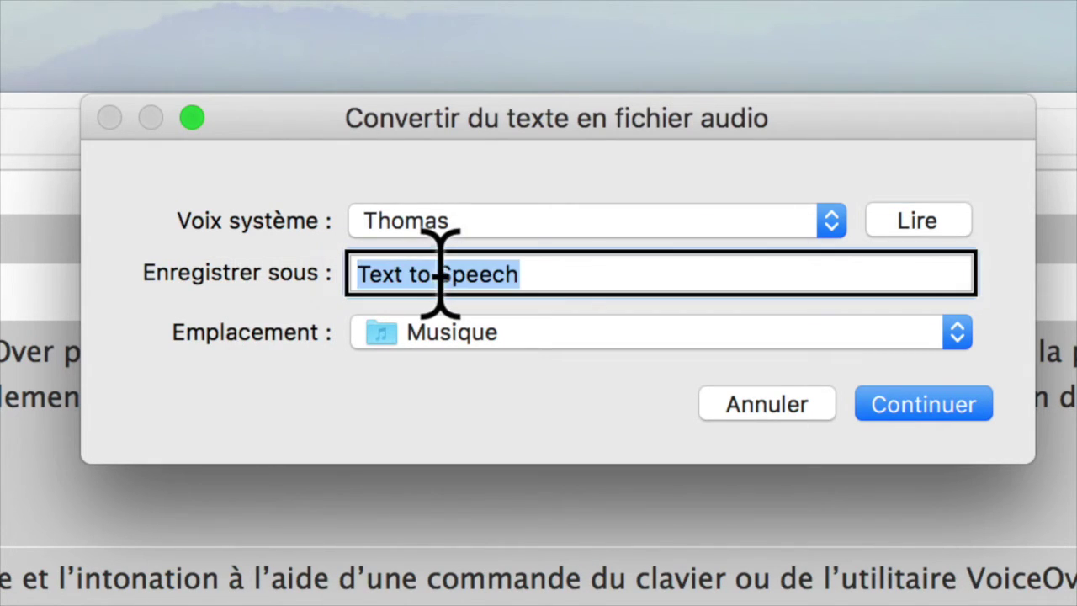
{"action": "key", "text": "BackSpace"}
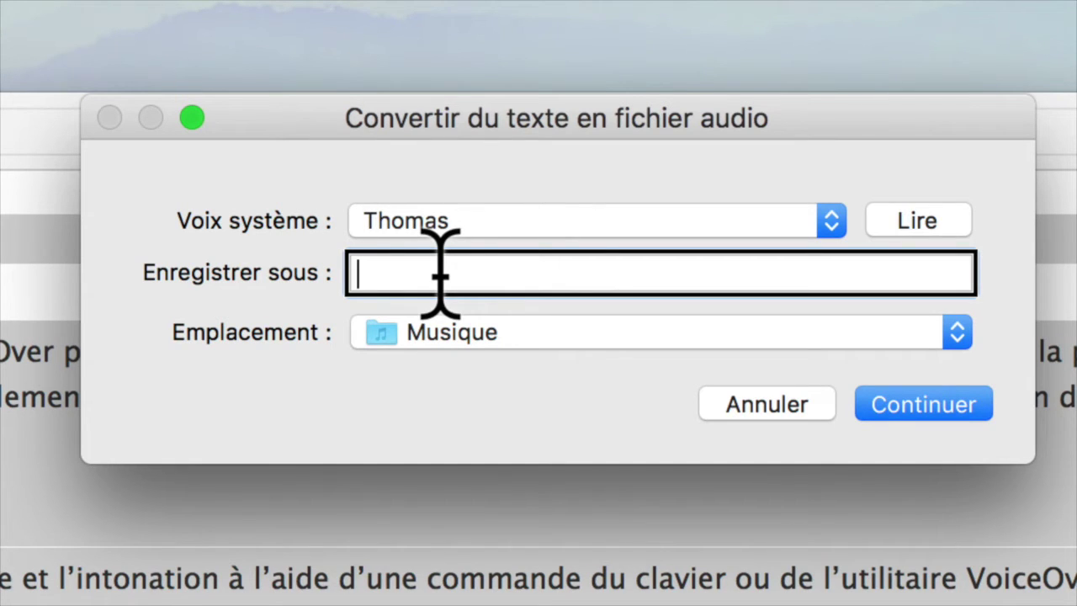
{"action": "type", "text": "thomas"}
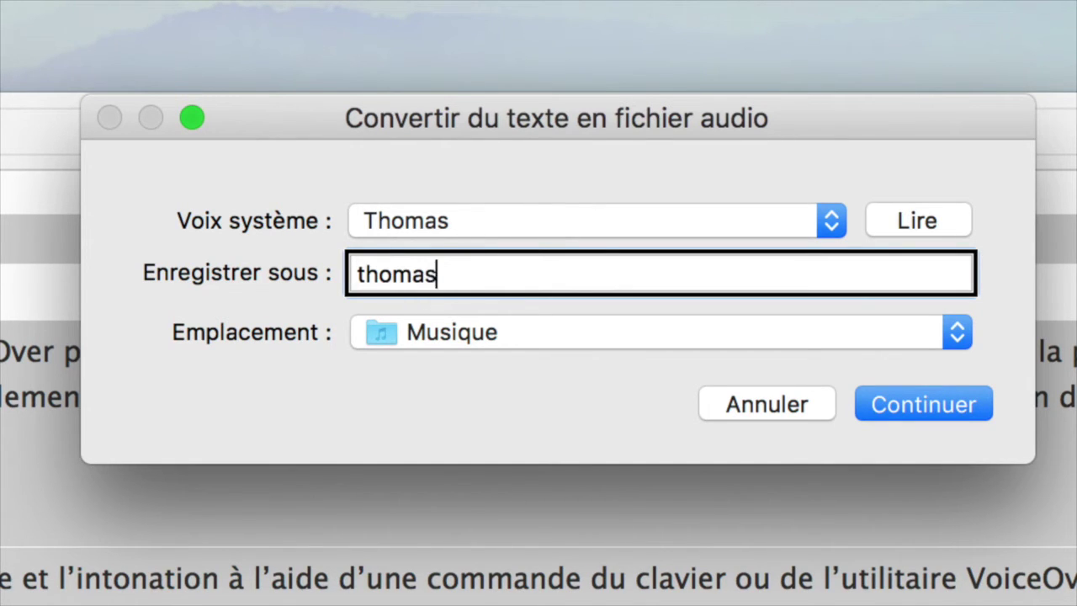
{"action": "type", "text": " texte safari"}
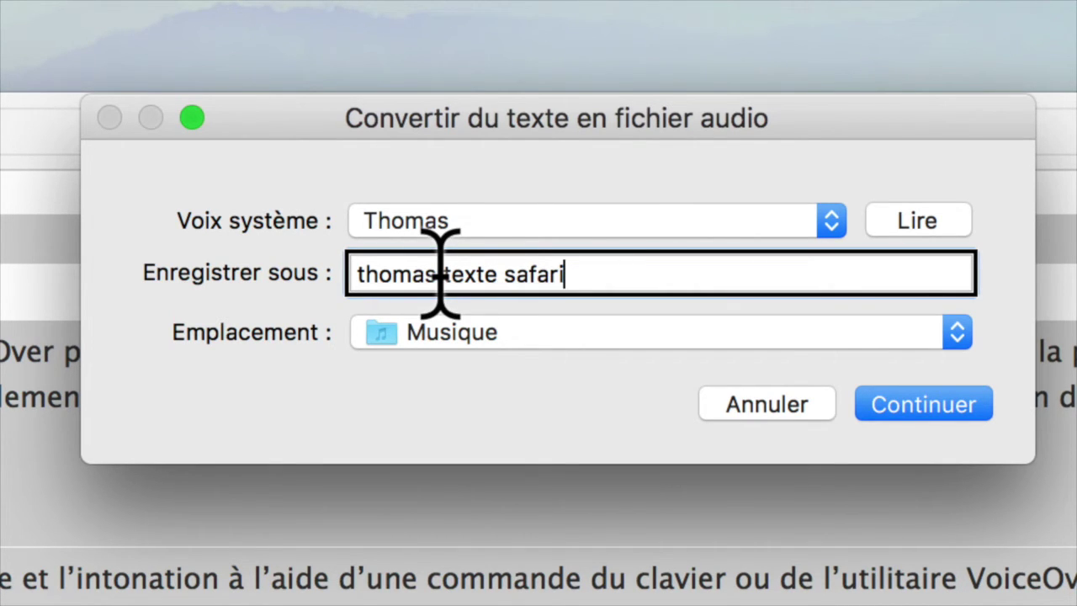
Step: Set the audio file's save location to Bureau and start the text-to-audio conversion
{"action": "mouse_move", "coordinate": [253, 339]}
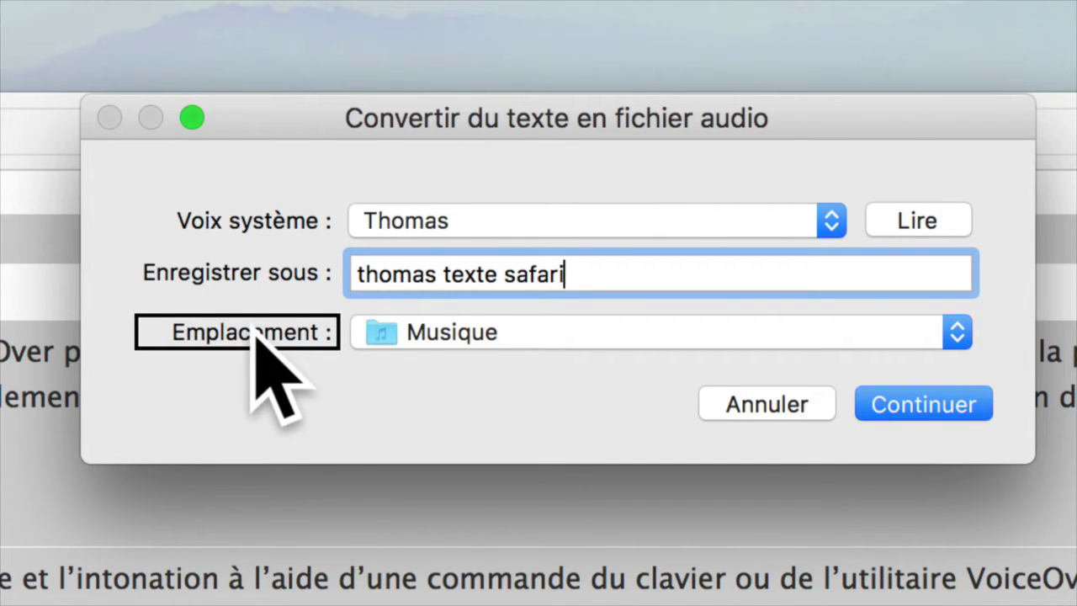
{"action": "mouse_move", "coordinate": [667, 347]}
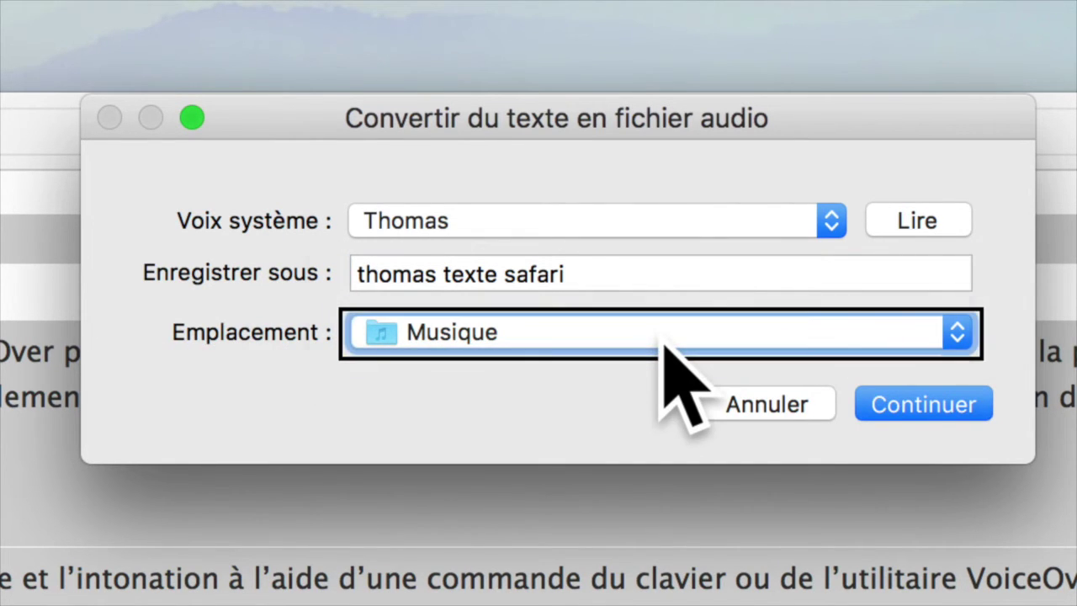
{"action": "left_click", "coordinate": [673, 371]}
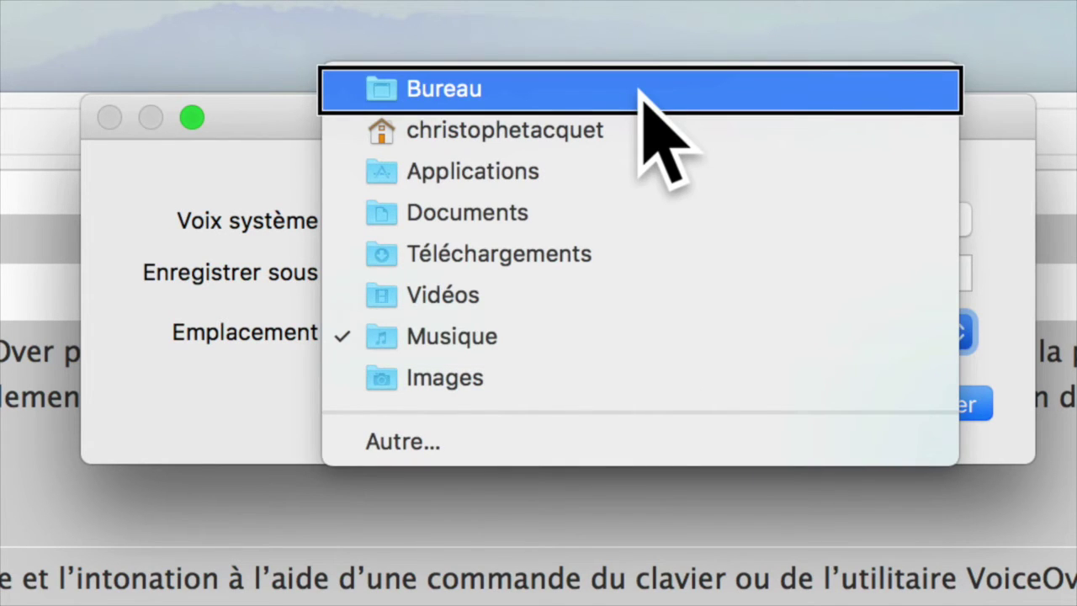
{"action": "left_click", "coordinate": [641, 90]}
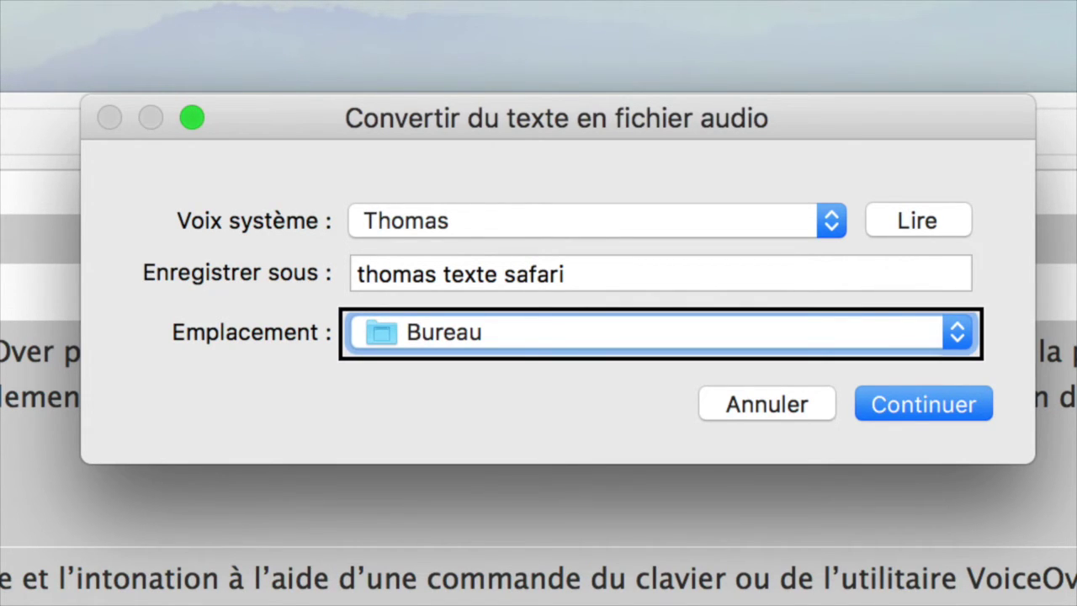
{"action": "key", "text": "Tab"}
{"action": "key", "text": "Tab"}
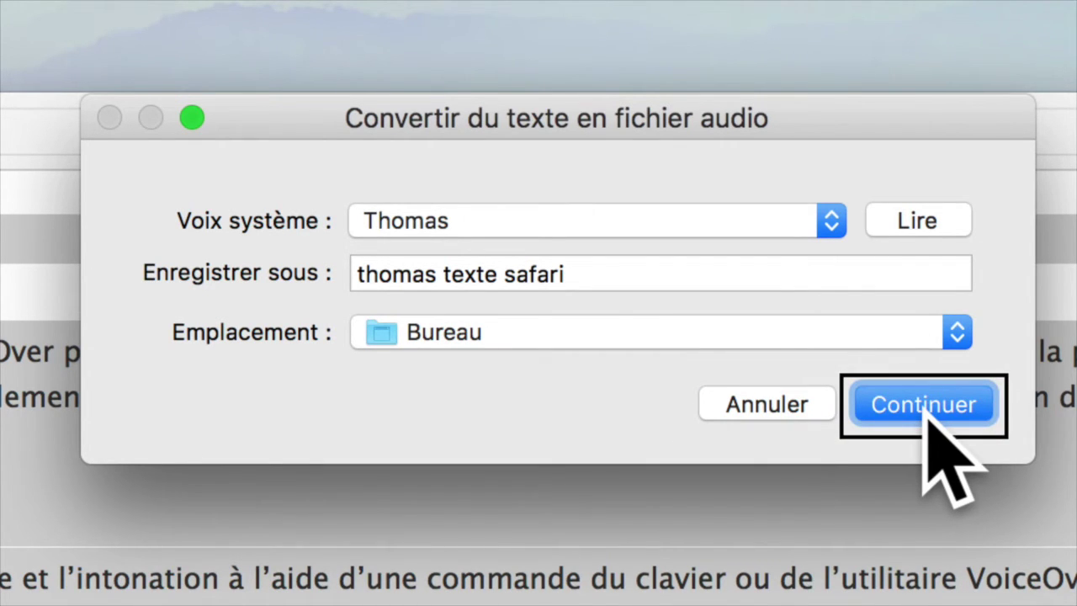
{"action": "key", "text": "Return"}
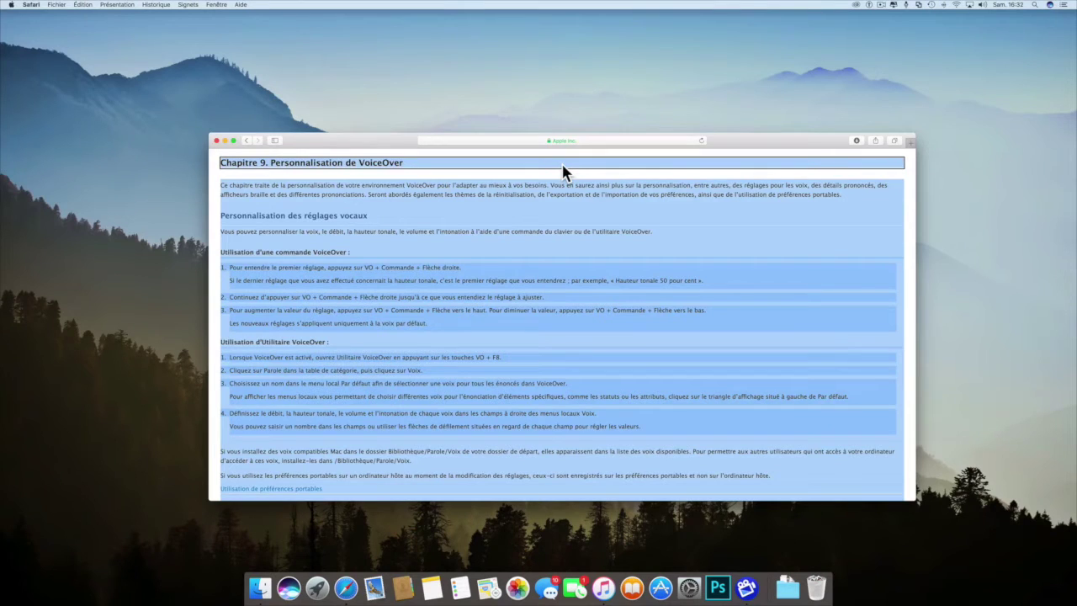
Step: Switch to Finder, find "thomas texte safari.m4a" in the Unknown Album folder and preview it
{"action": "key", "text": "super+Tab"}
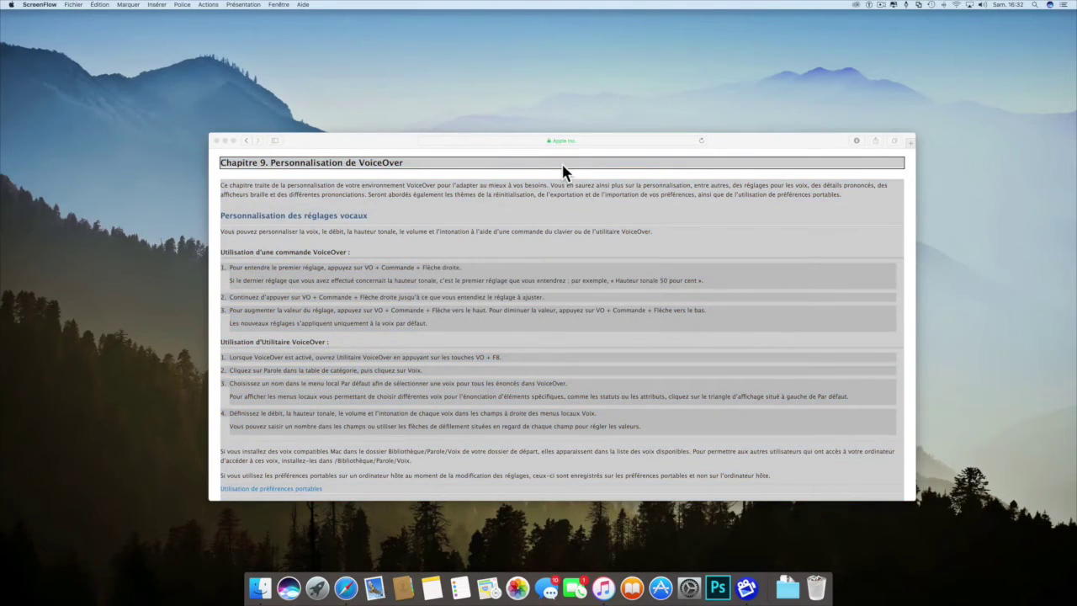
{"action": "key", "text": "super+Tab"}
{"action": "key", "text": "super+Tab"}
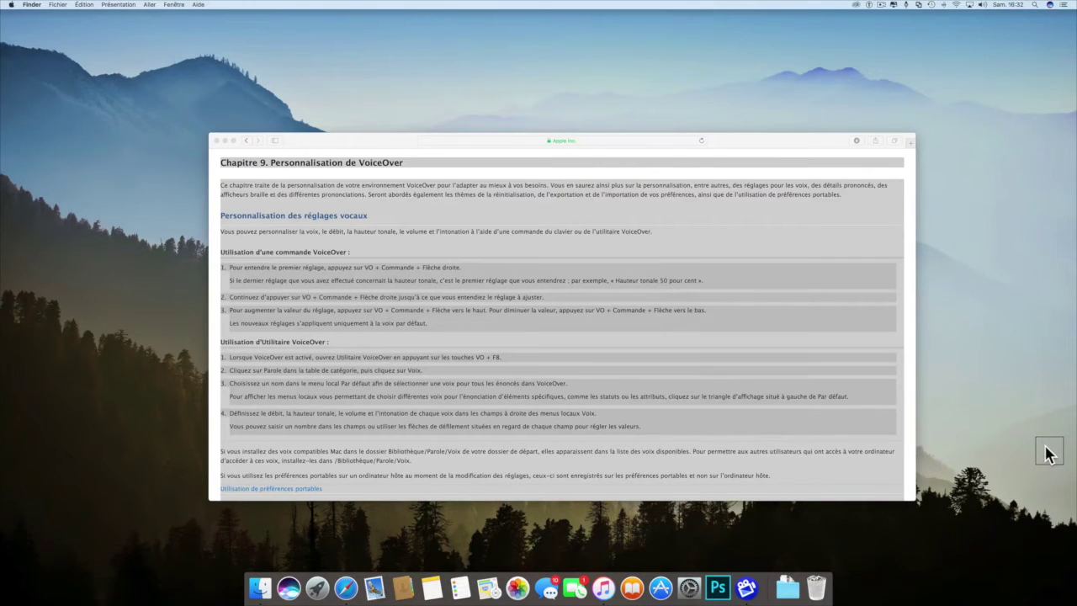
{"action": "key", "text": "super+n"}
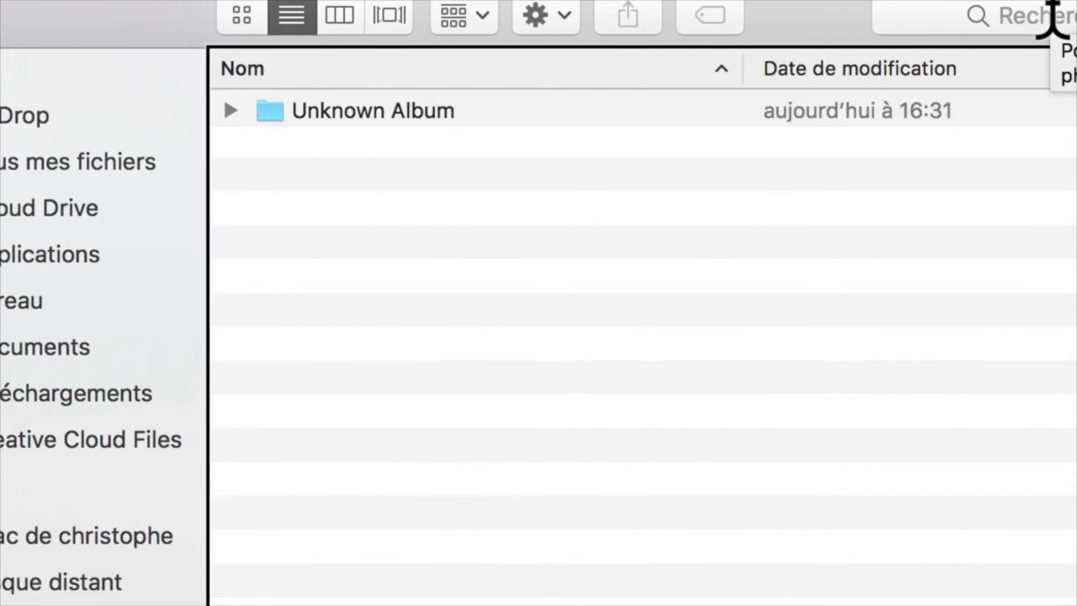
{"action": "key", "text": "Down"}
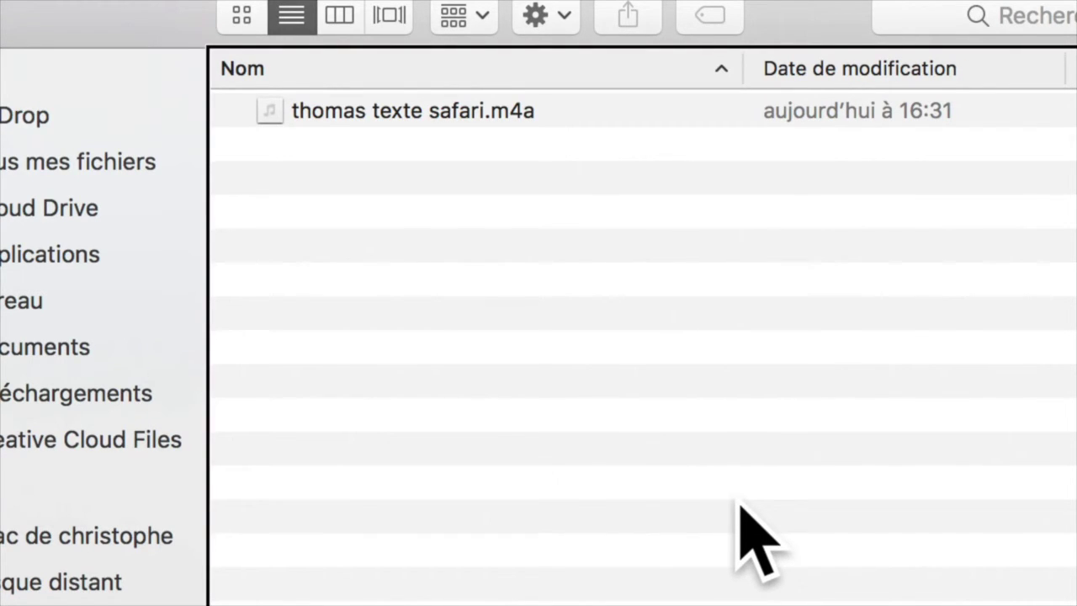
{"action": "key", "text": "Down"}
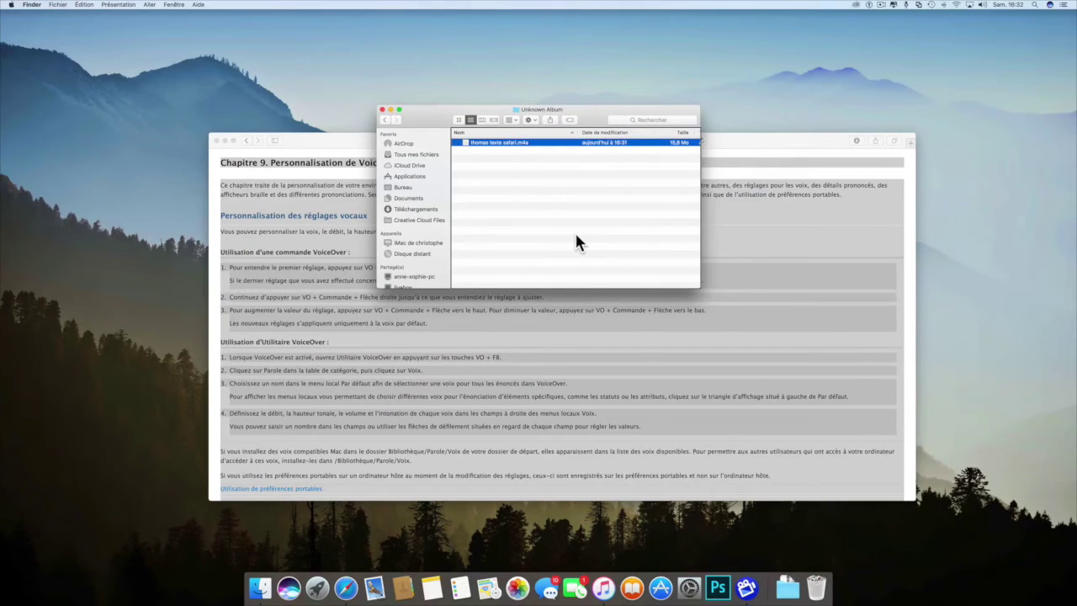
{"action": "key", "text": "space"}
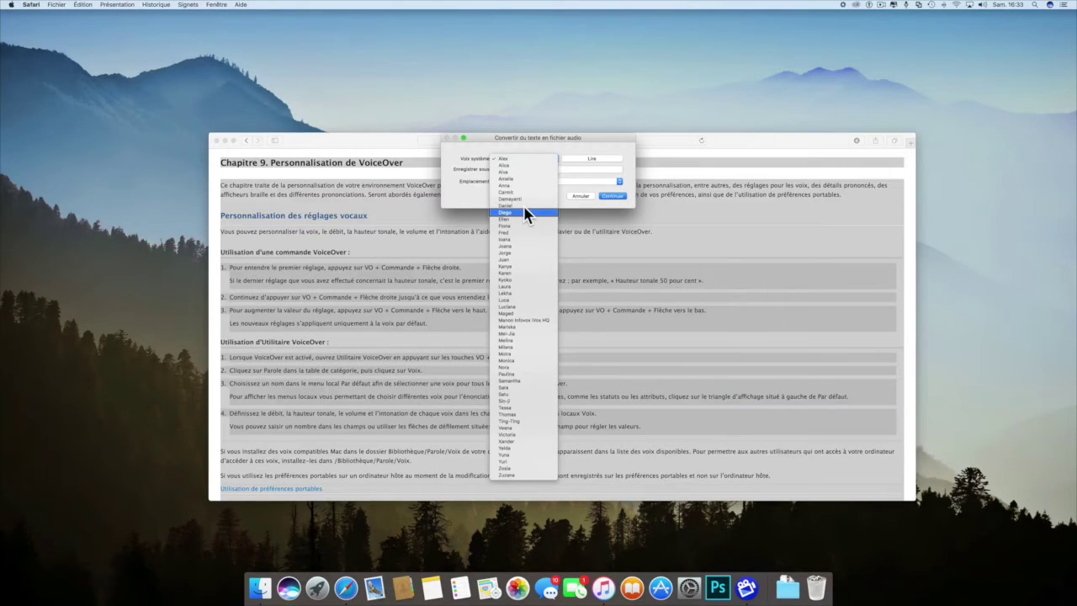
Step: Set the system voice to Manon Infovox iVox HQ and name the audio file "Manon test"
{"action": "left_click", "coordinate": [525, 320]}
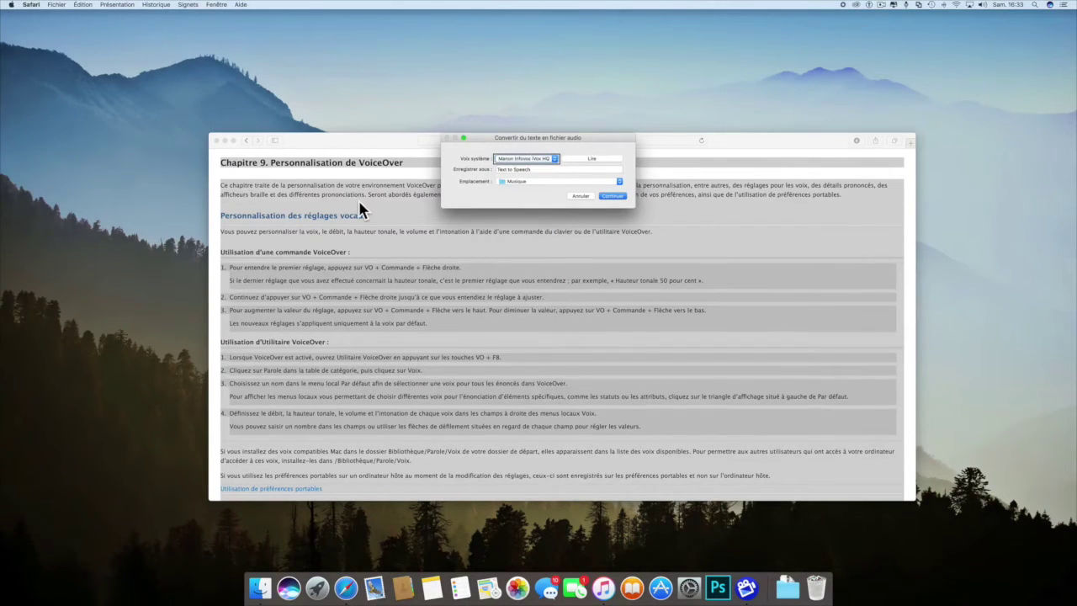
{"action": "key", "text": "Tab"}
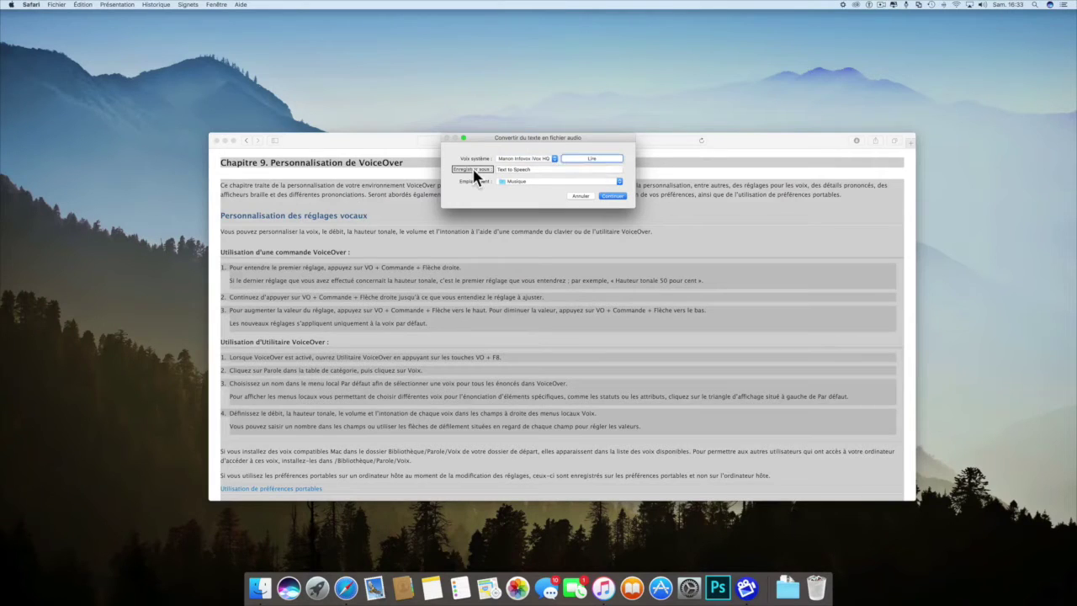
{"action": "key", "text": "Tab"}
{"action": "key", "text": "BackSpace"}
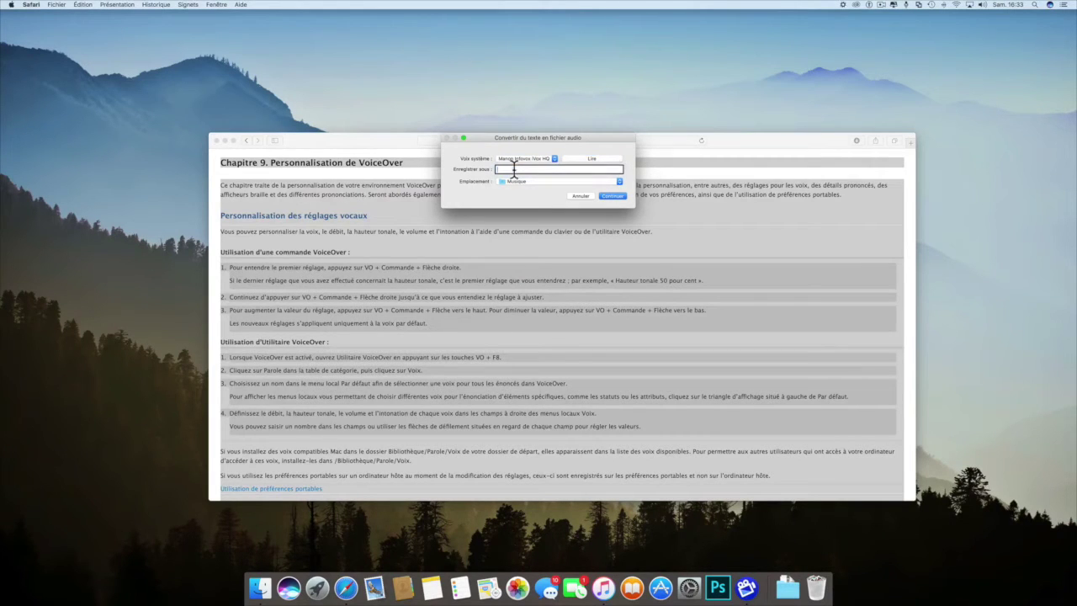
{"action": "type", "text": "Manontest"}
Step: Set the save location of the Manon audio file to Bureau and start its conversion
{"action": "left_click", "coordinate": [557, 180]}
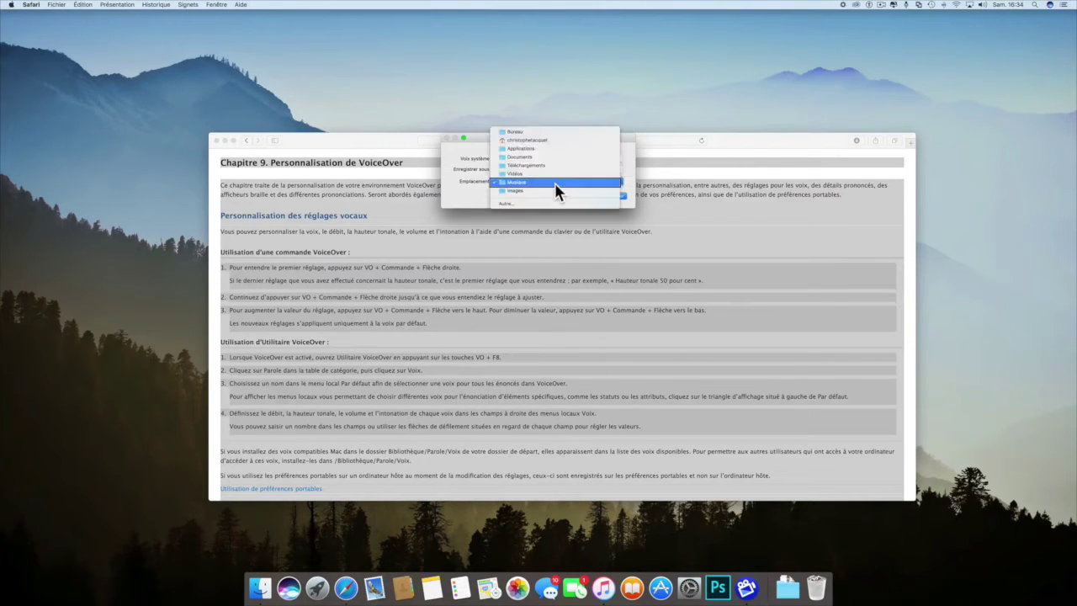
{"action": "left_click", "coordinate": [554, 133]}
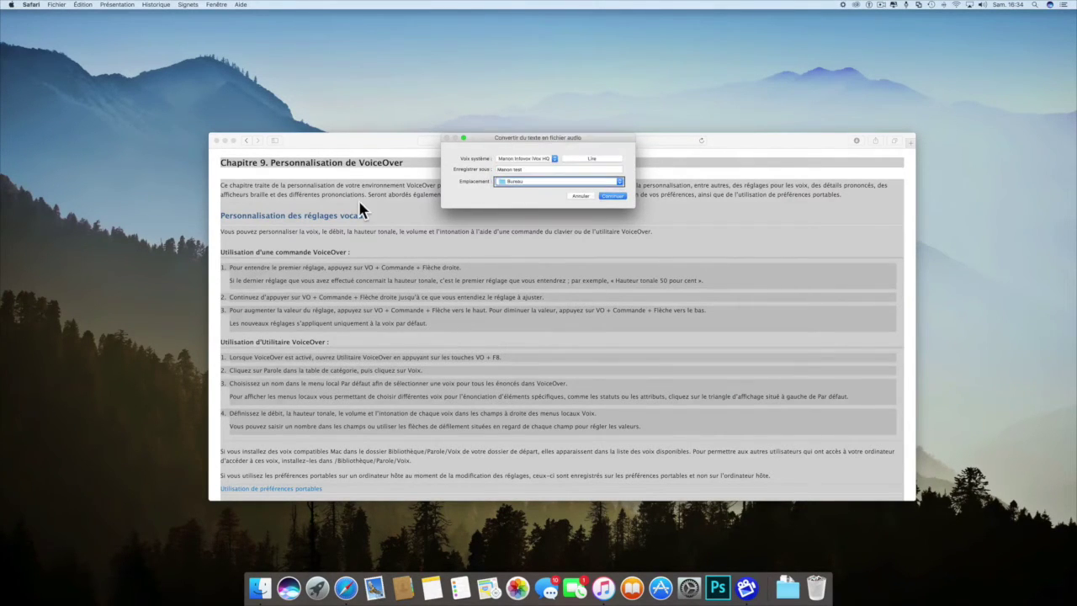
{"action": "left_click", "coordinate": [612, 196]}
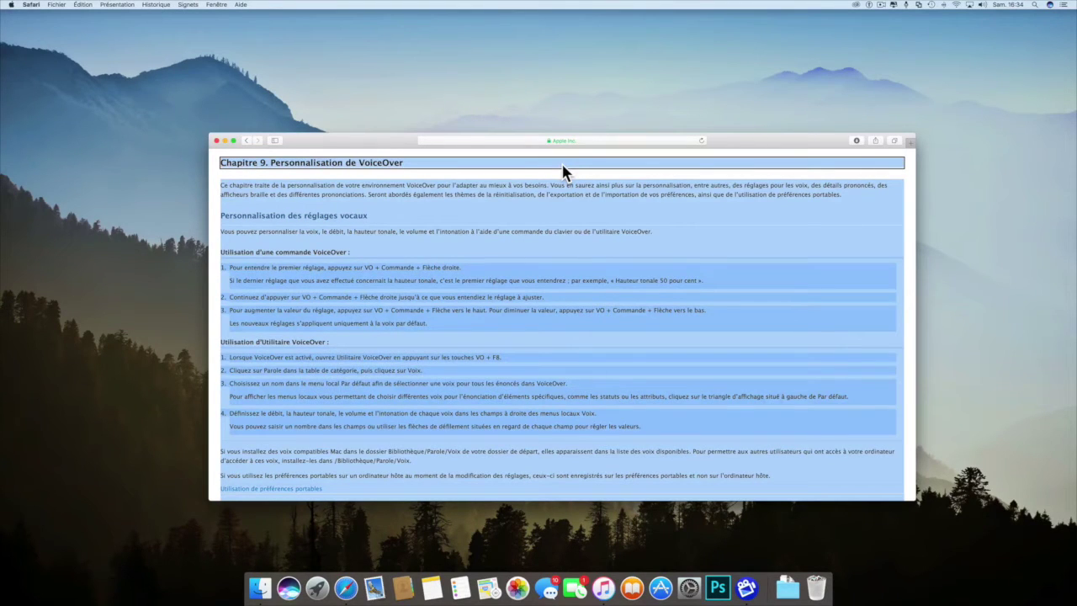
Step: Switch to Finder and open the Unknown Album folder in a new window
{"action": "key", "text": "super+Tab"}
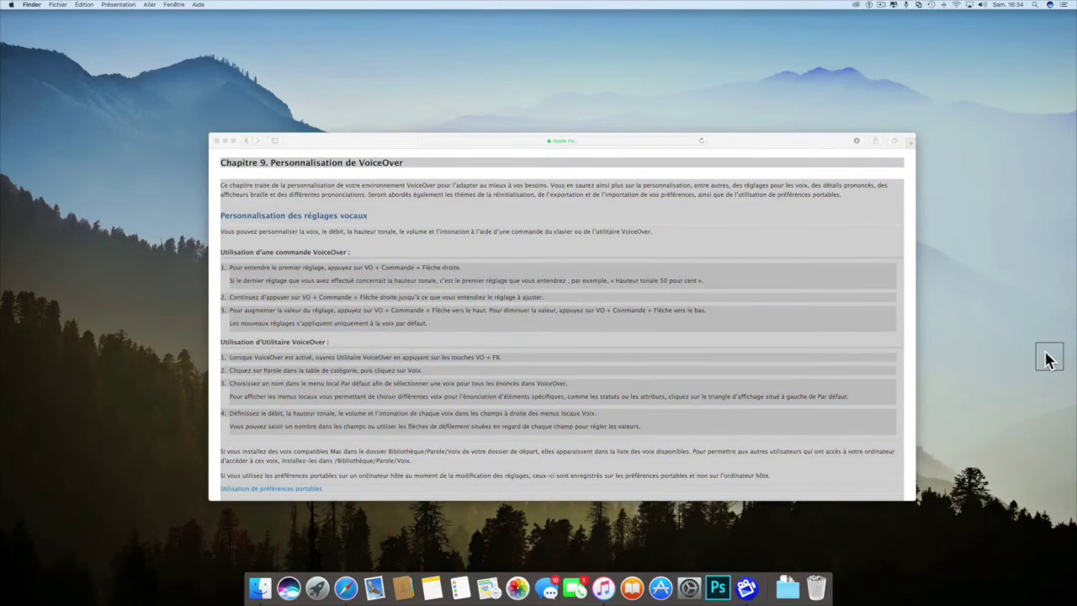
{"action": "key", "text": "super+n"}
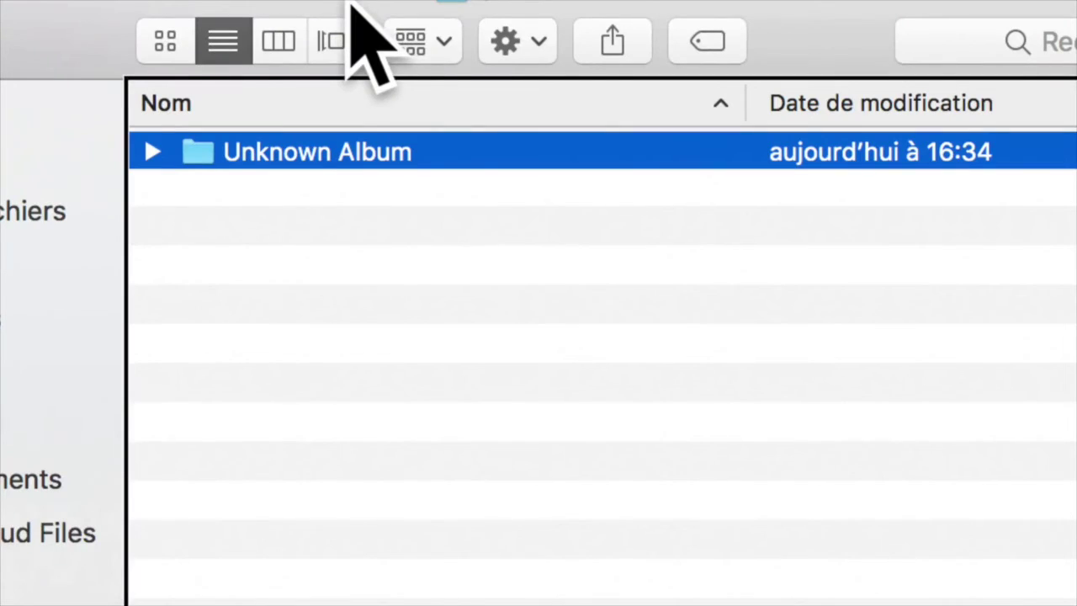
{"action": "key", "text": "super+Down"}
{"action": "left_click", "coordinate": [318, 152]}
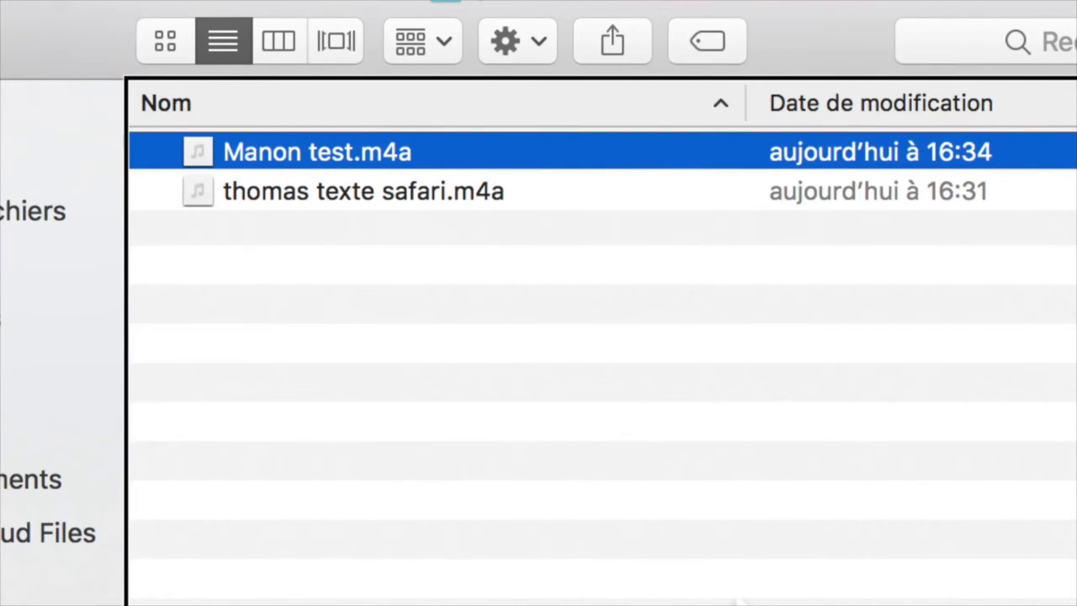
Step: Preview "Manon test.m4a" to hear the recording, and close the folder window
{"action": "key", "text": "Down"}
{"action": "key", "text": "Up"}
{"action": "key", "text": "space"}
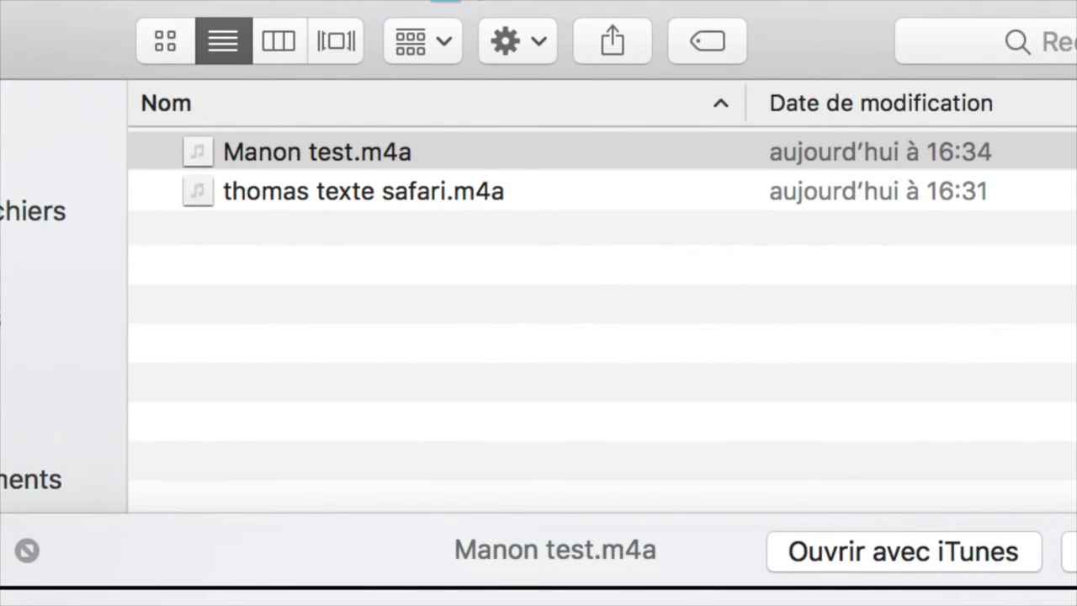
{"action": "key", "text": "space"}
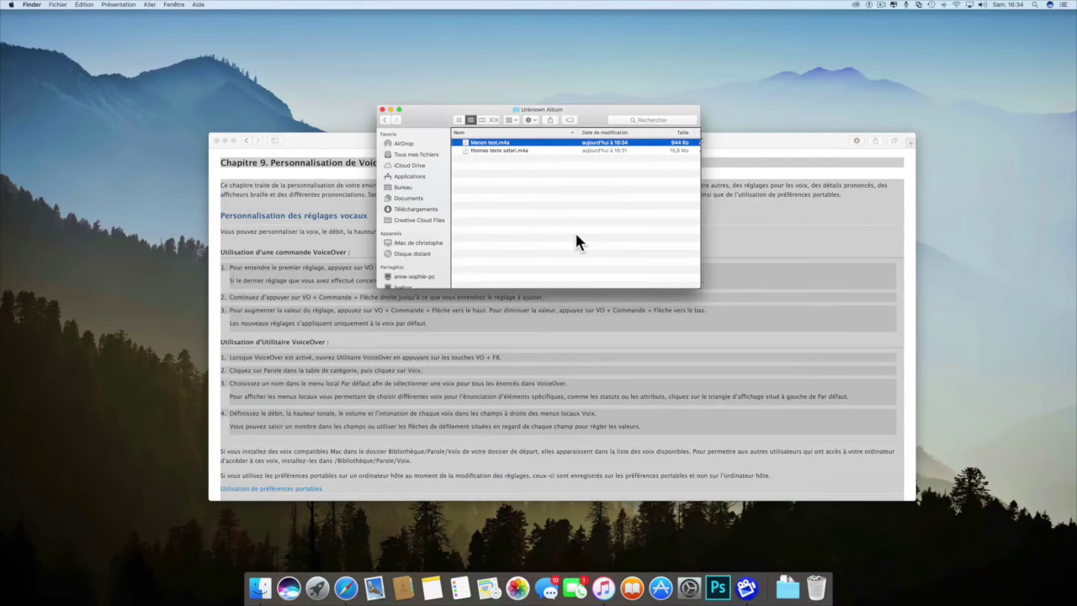
{"action": "key", "text": "super+w"}
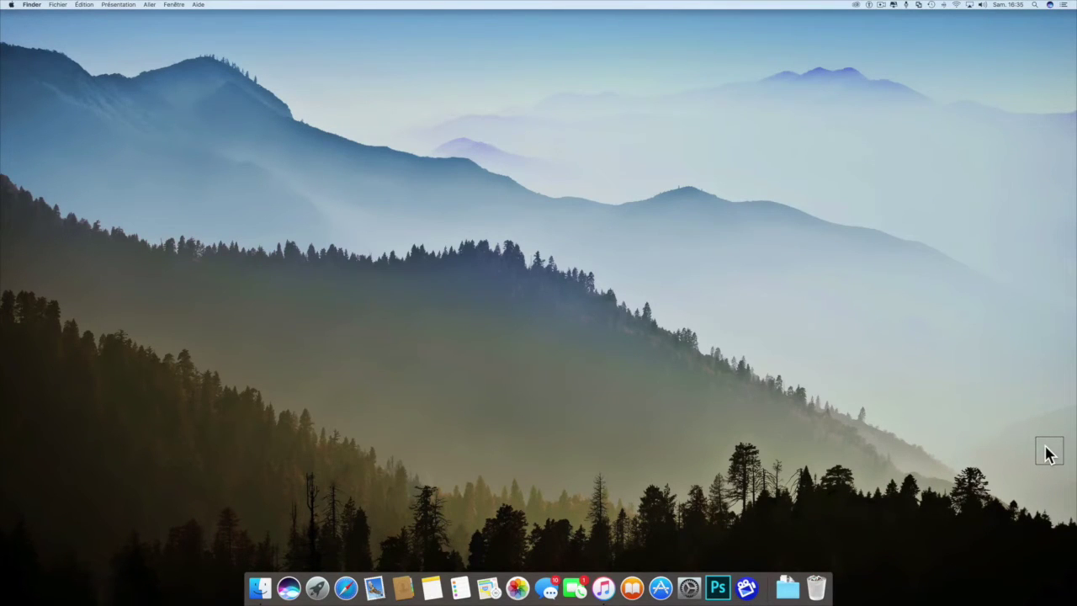
Step: Switch to Safari and search the web for "wikipédia victor hugo" in a new window
{"action": "type", "text": "wi"}
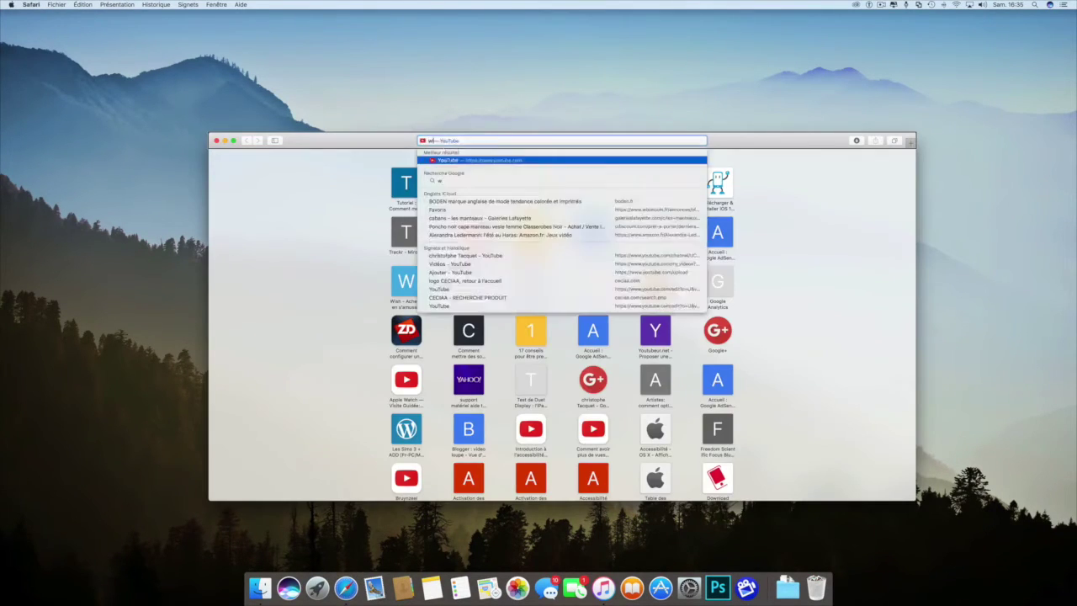
{"action": "type", "text": "kipédia victor hugo"}
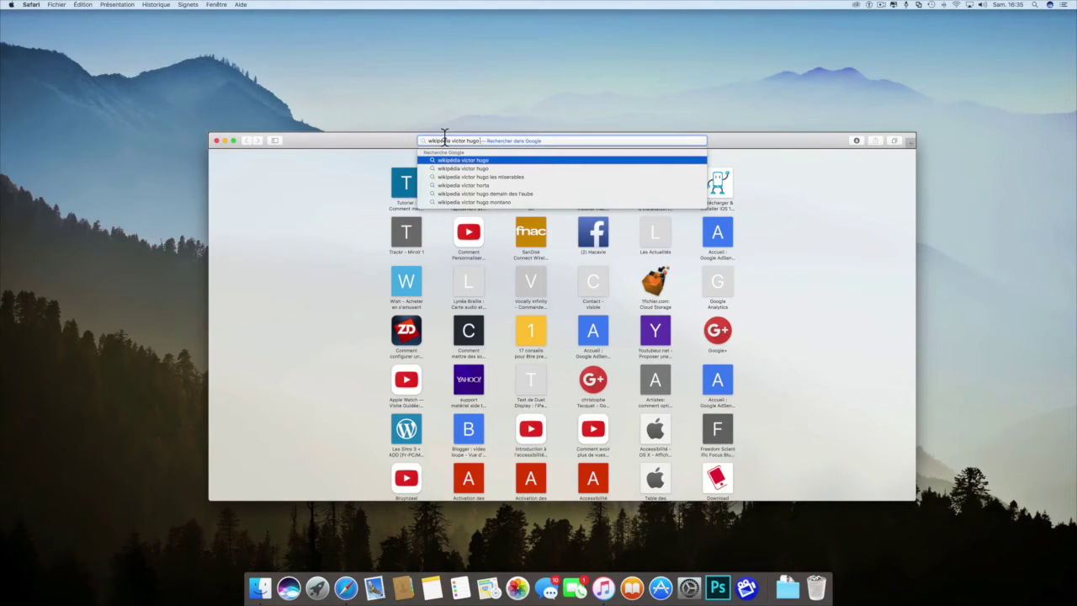
{"action": "key", "text": "Escape"}
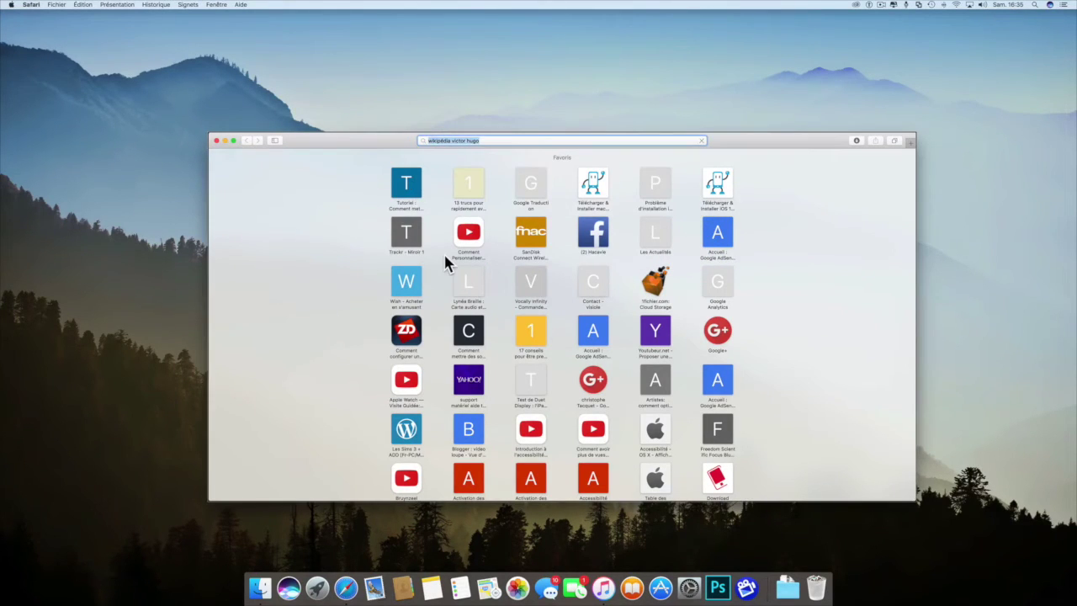
{"action": "key", "text": "Return"}
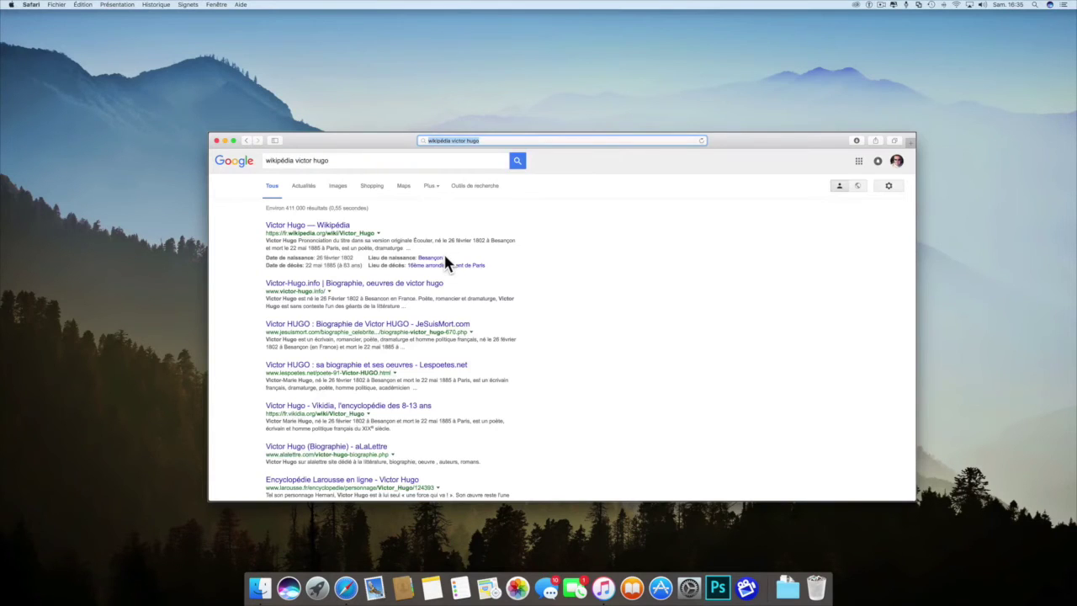
Step: Find the "Victor Hugo — Wikipédia" result in the page's list of links and open the article
{"action": "key", "text": "ctrl+alt+u"}
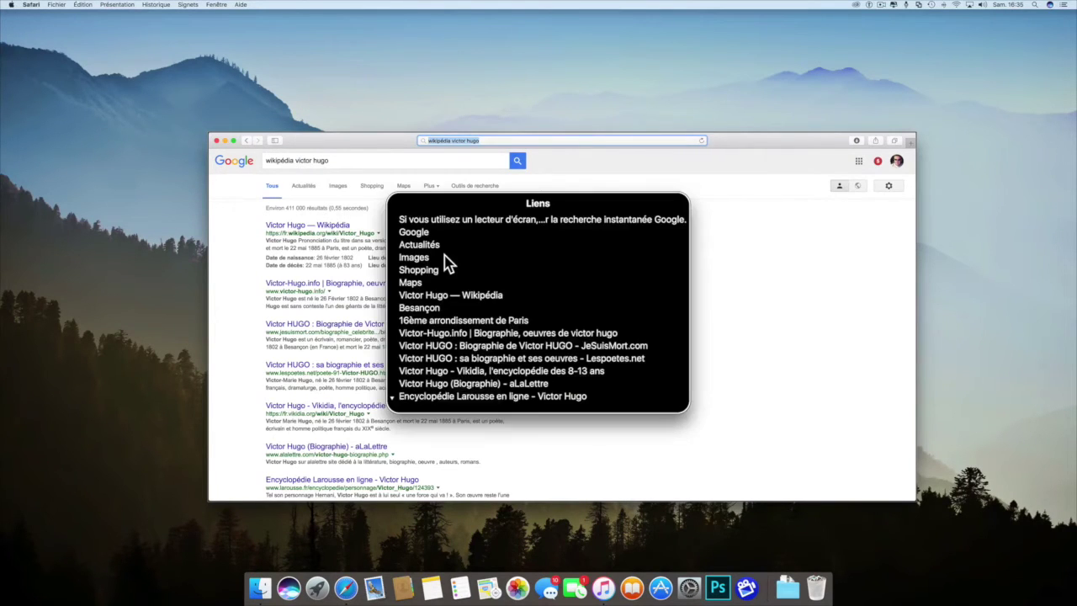
{"action": "type", "text": "vic"}
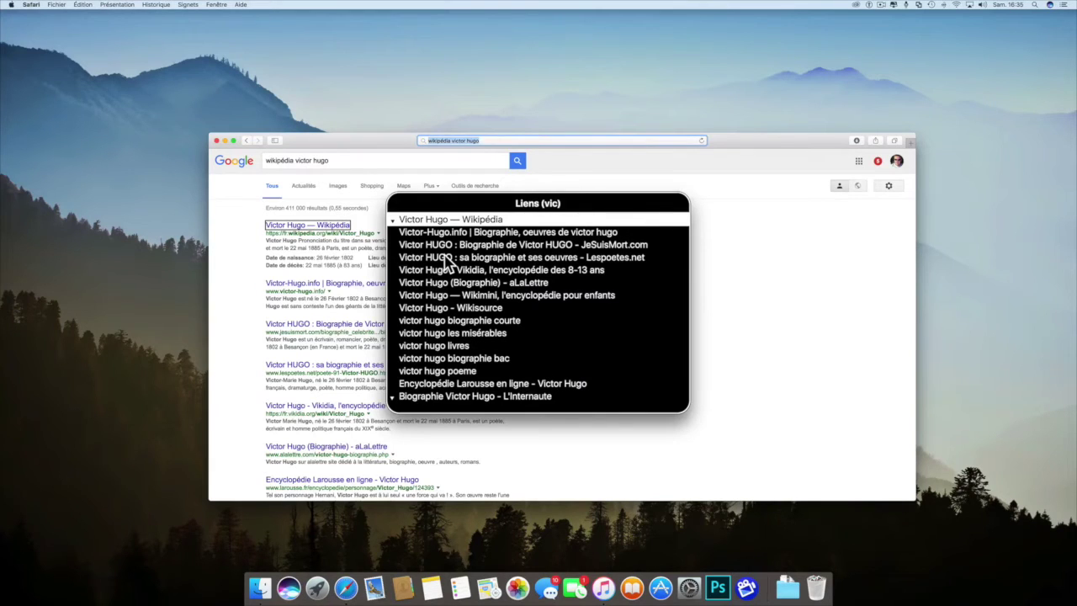
{"action": "key", "text": "Return"}
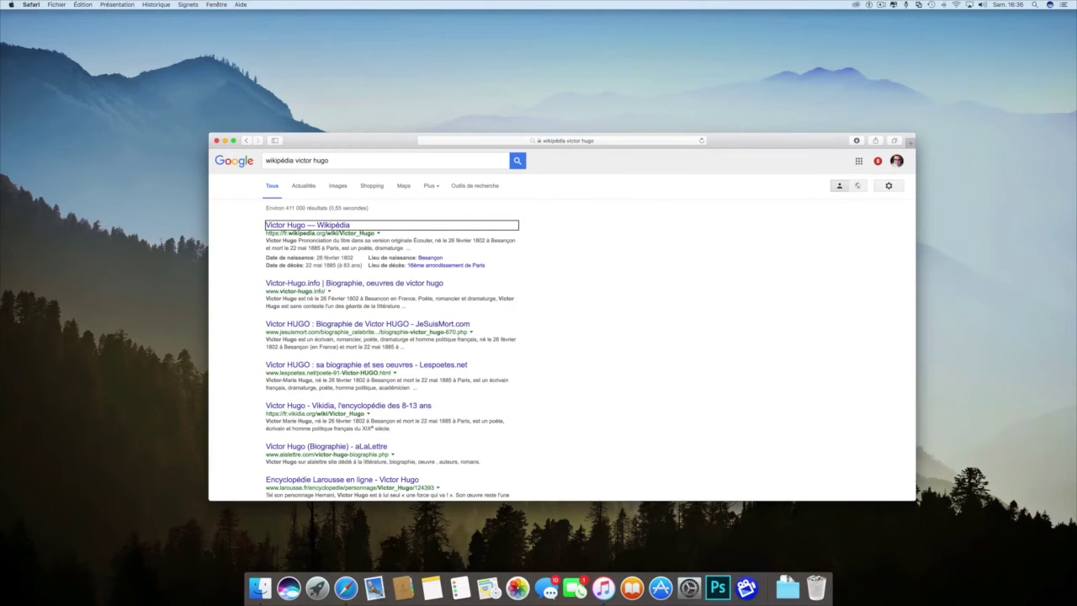
{"action": "key", "text": "ctrl+alt+space"}
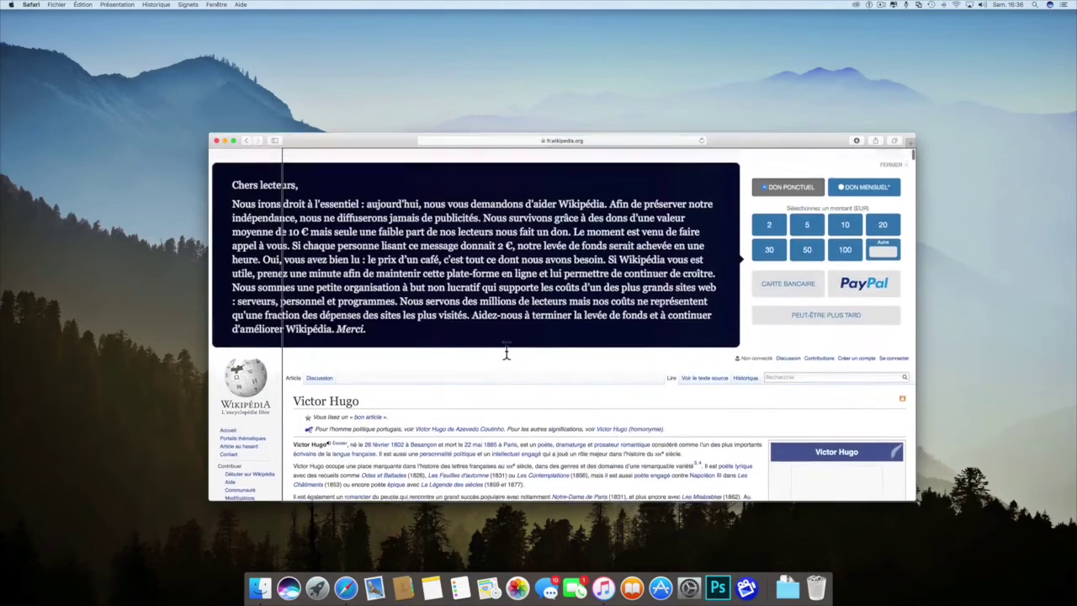
Step: Jump to the Biographie heading of the Victor Hugo article using the VoiceOver list of headings
{"action": "key", "text": "ctrl+alt+u"}
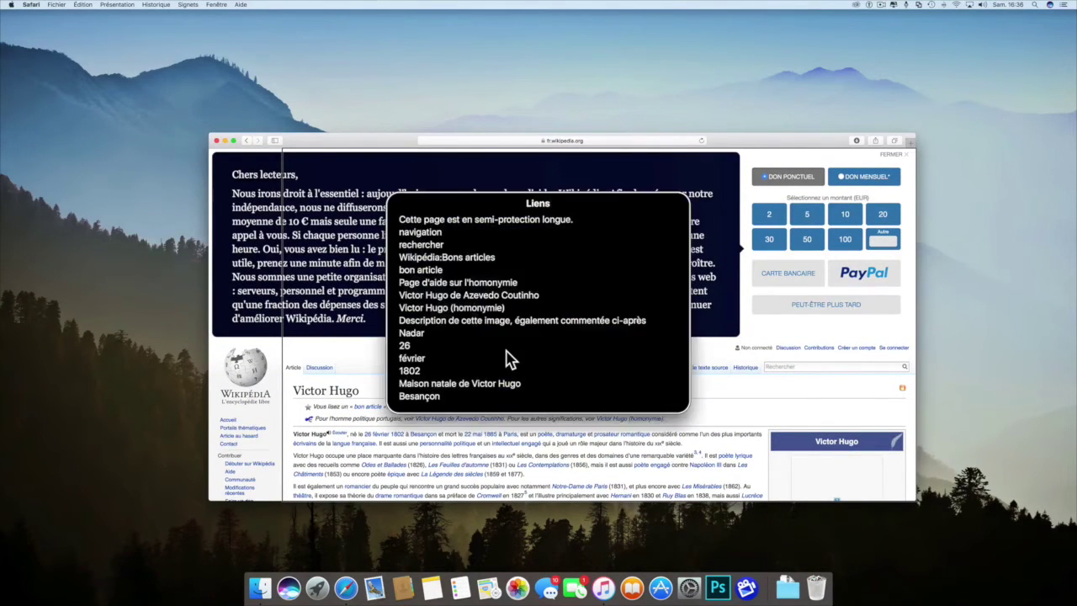
{"action": "key", "text": "Right"}
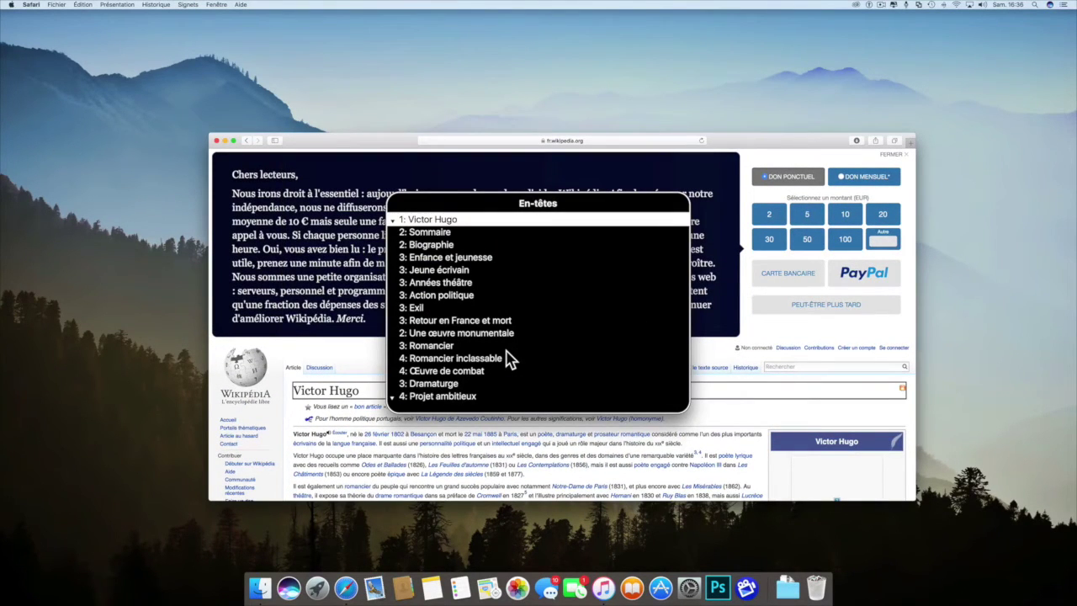
{"action": "key", "text": "Down"}
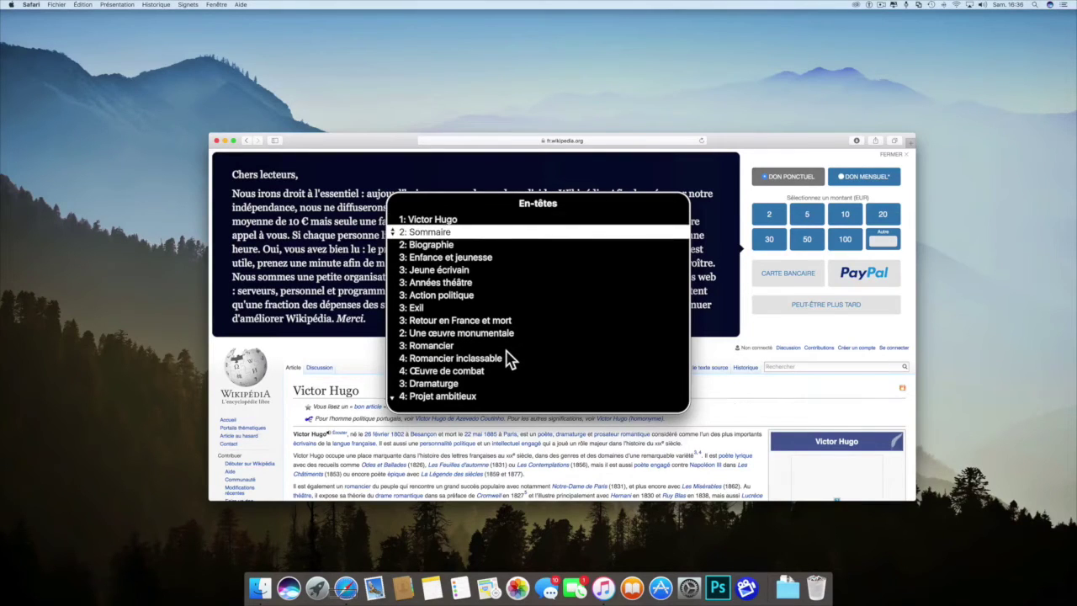
{"action": "key", "text": "Down"}
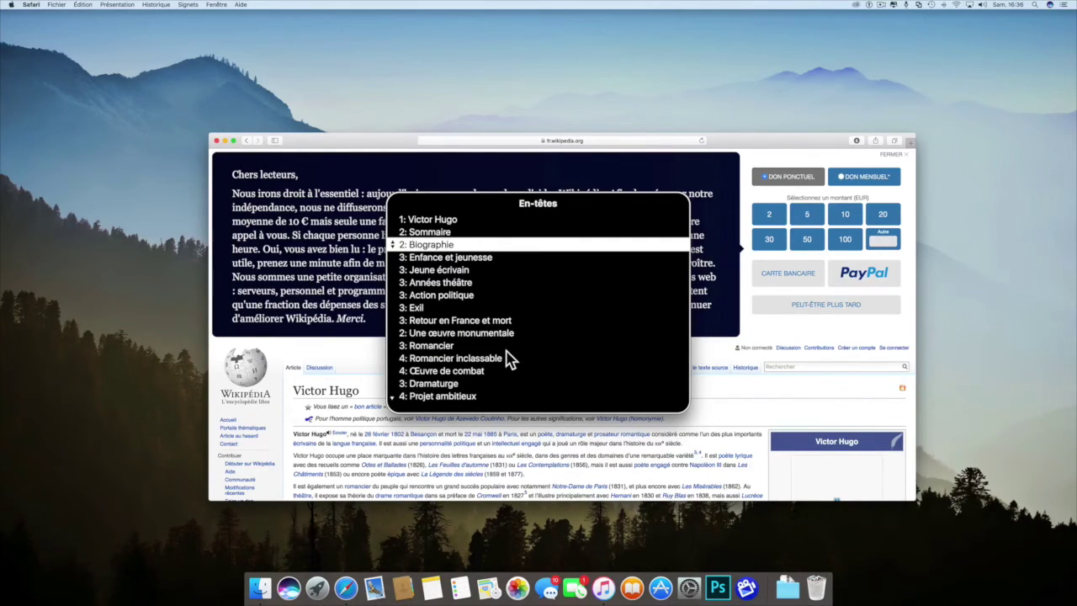
{"action": "key", "text": "Return"}
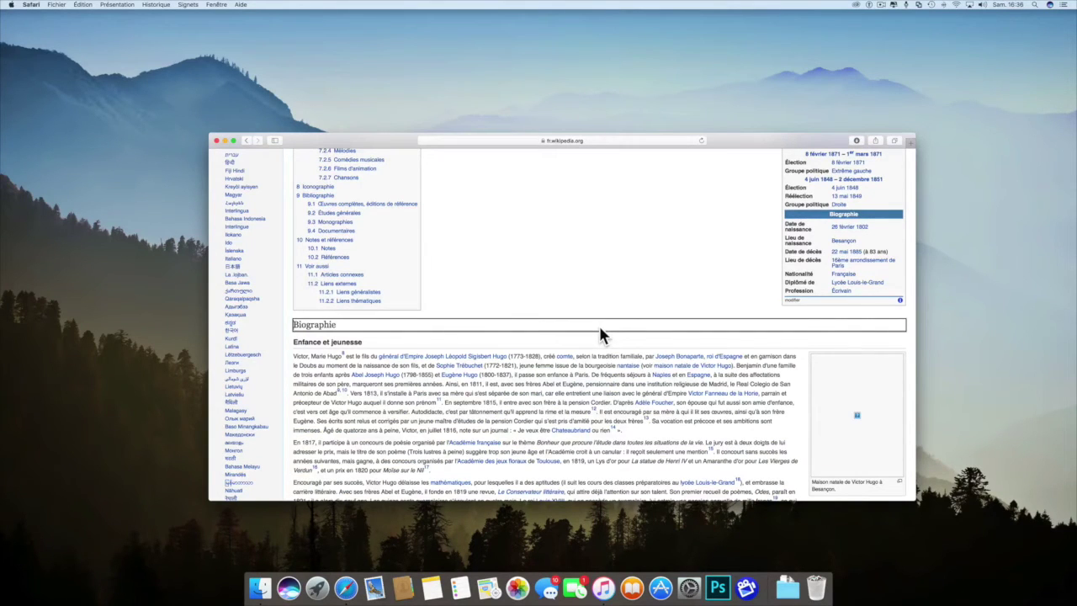
Step: Select the biography text from the first Enfance et jeunesse paragraph into the Années théâtre section
{"action": "key", "text": "ctrl+alt+Right"}
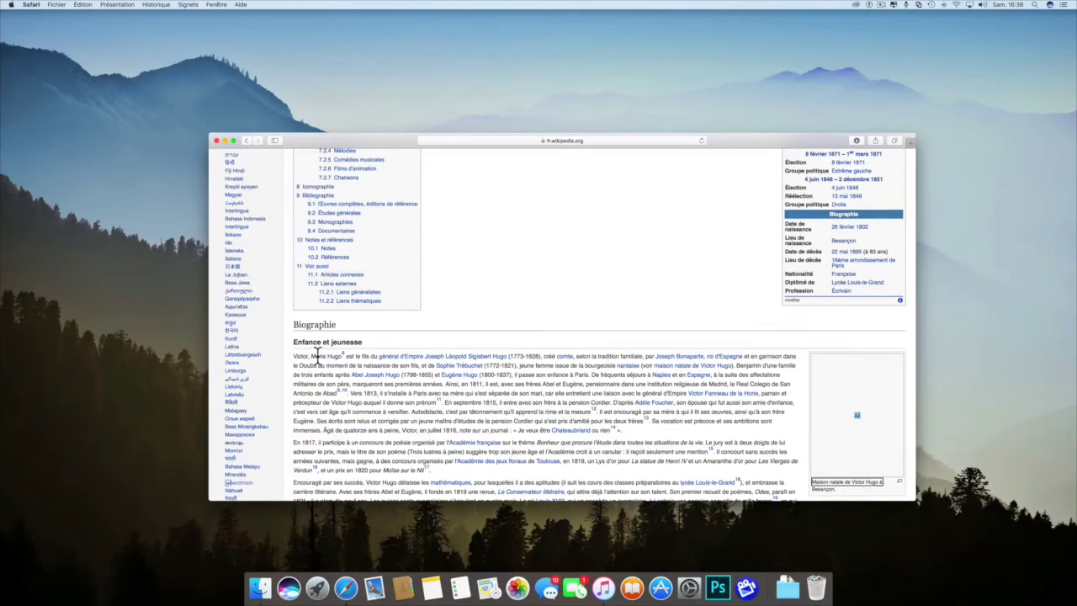
{"action": "key", "text": "ctrl+alt+Right"}
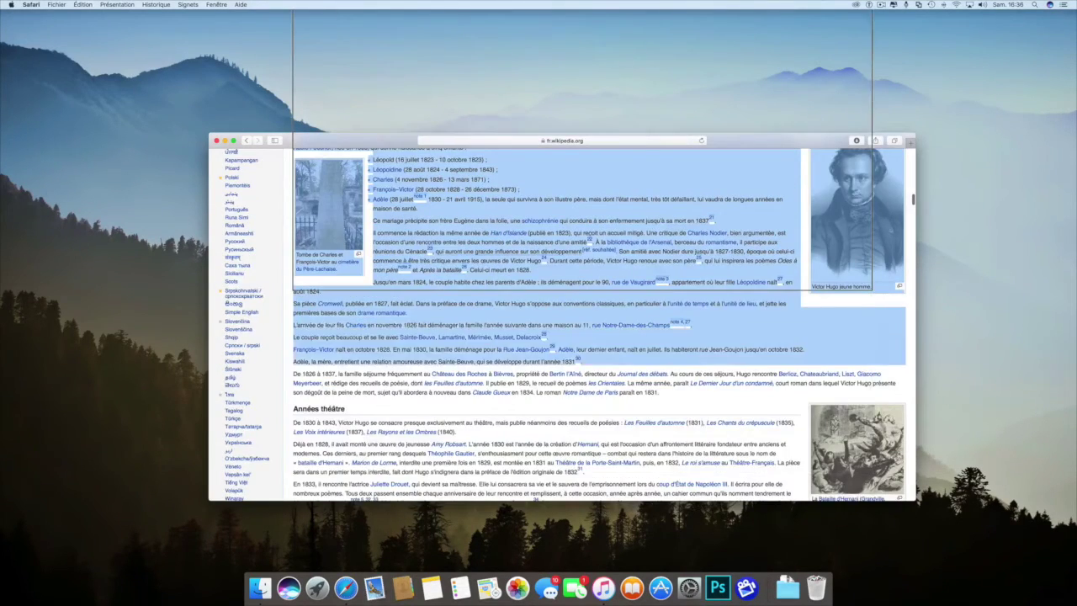
{"action": "scroll", "coordinate": [560, 175], "scroll_direction": "up", "scroll_amount": 10}
{"action": "scroll", "coordinate": [560, 175], "scroll_direction": "down", "scroll_amount": 5}
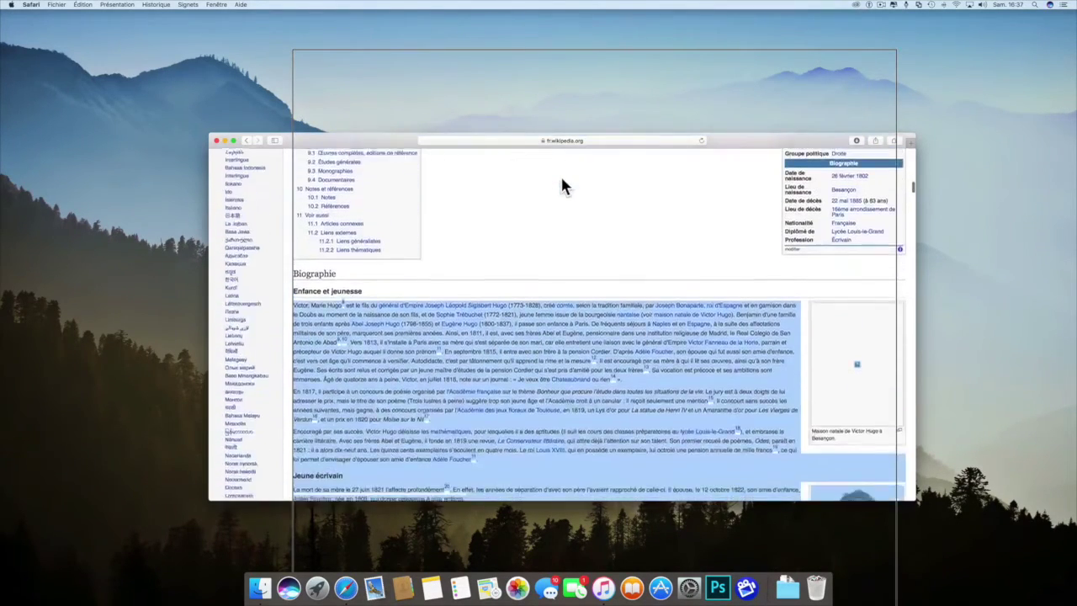
{"action": "scroll", "coordinate": [564, 185], "scroll_direction": "down", "scroll_amount": 3}
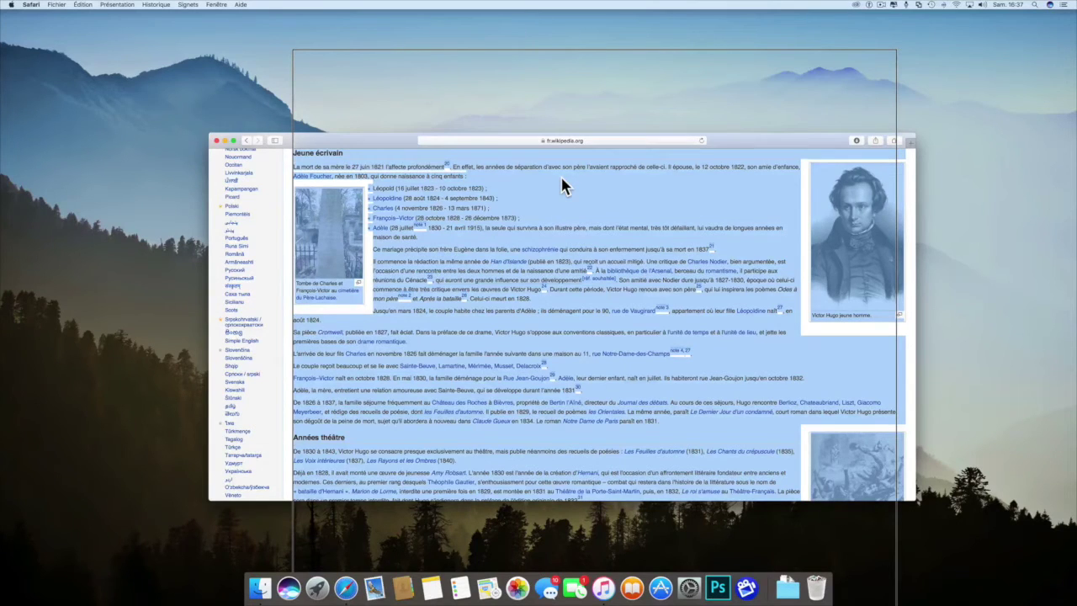
Step: Send the selected biography text to the service that adds it to iTunes as a spoken track
{"action": "right_click", "coordinate": [563, 185]}
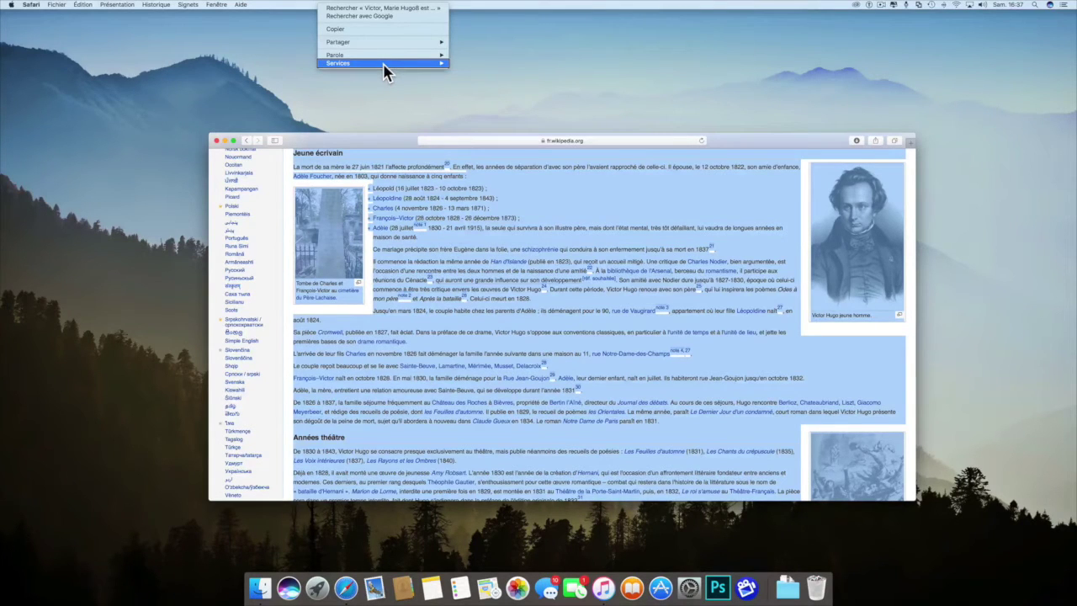
{"action": "mouse_move", "coordinate": [385, 66]}
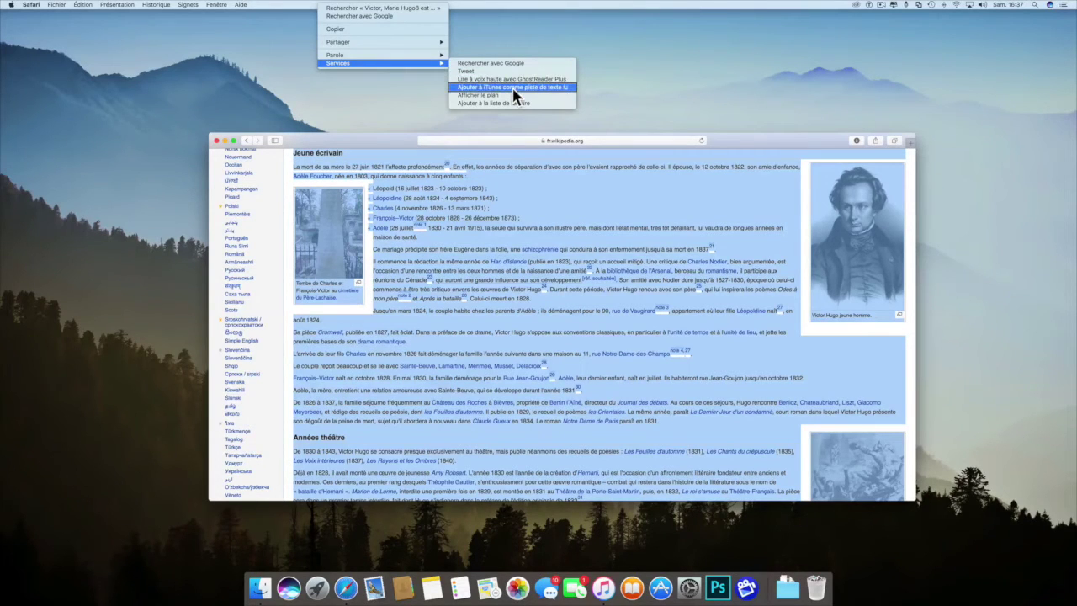
{"action": "left_click", "coordinate": [512, 87]}
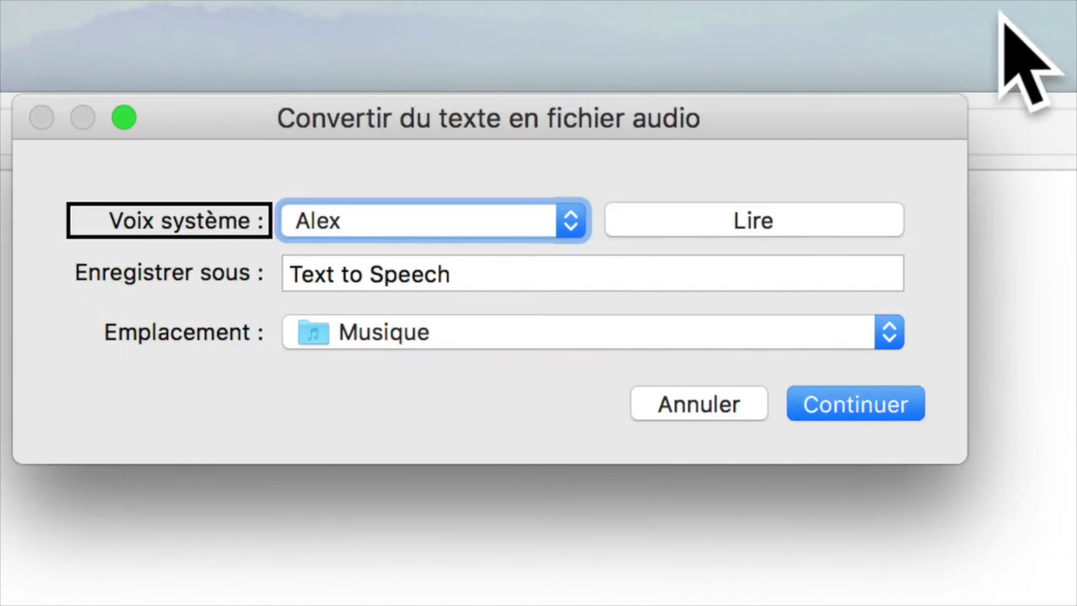
Step: Set the system voice for the spoken track to Manon Infovox iVox HQ
{"action": "left_click", "coordinate": [433, 223]}
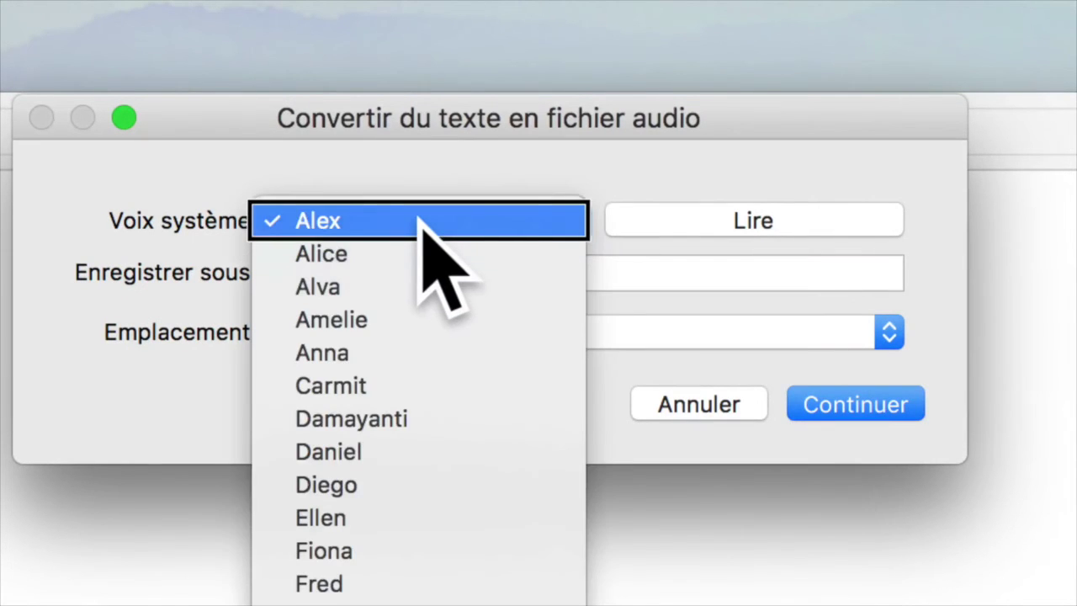
{"action": "type", "text": "man"}
{"action": "key", "text": "Return"}
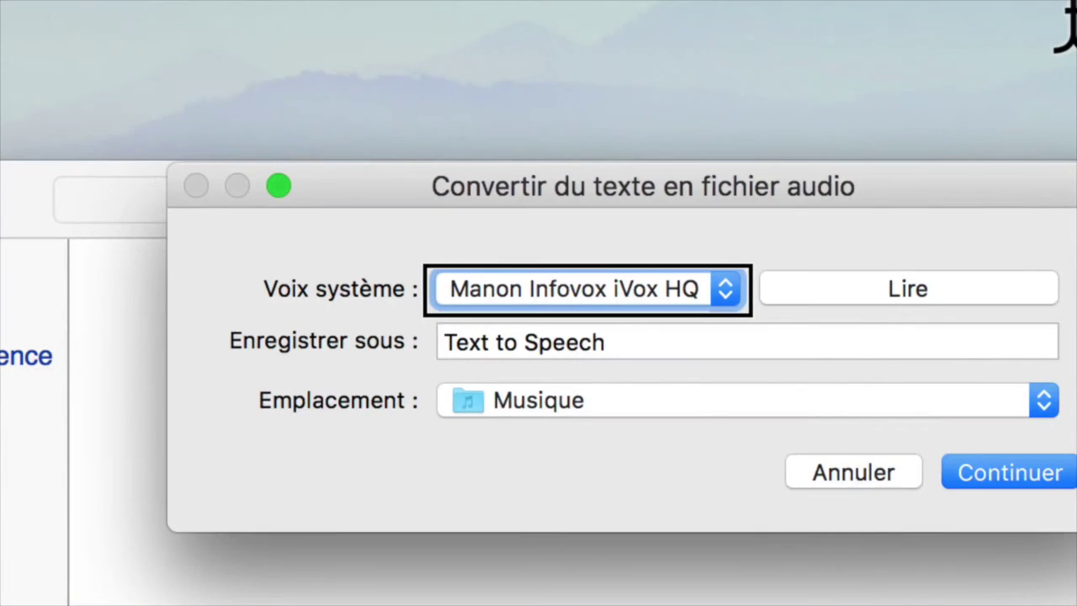
Step: Replace the default name of the audio file with "Victor Hugo"
{"action": "key", "text": "Tab"}
{"action": "key", "text": "Tab"}
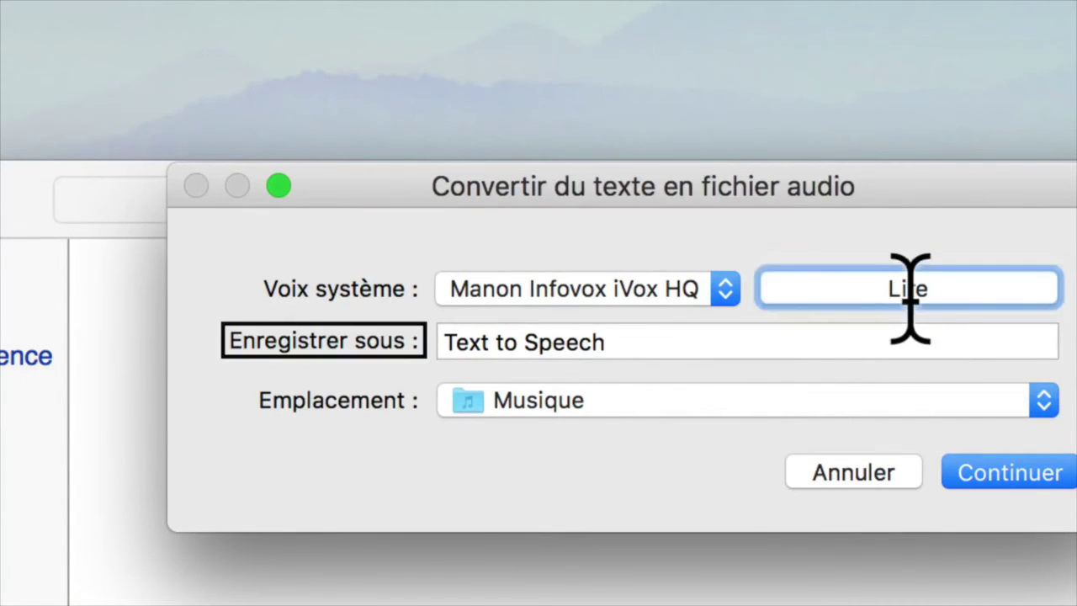
{"action": "key", "text": "BackSpace"}
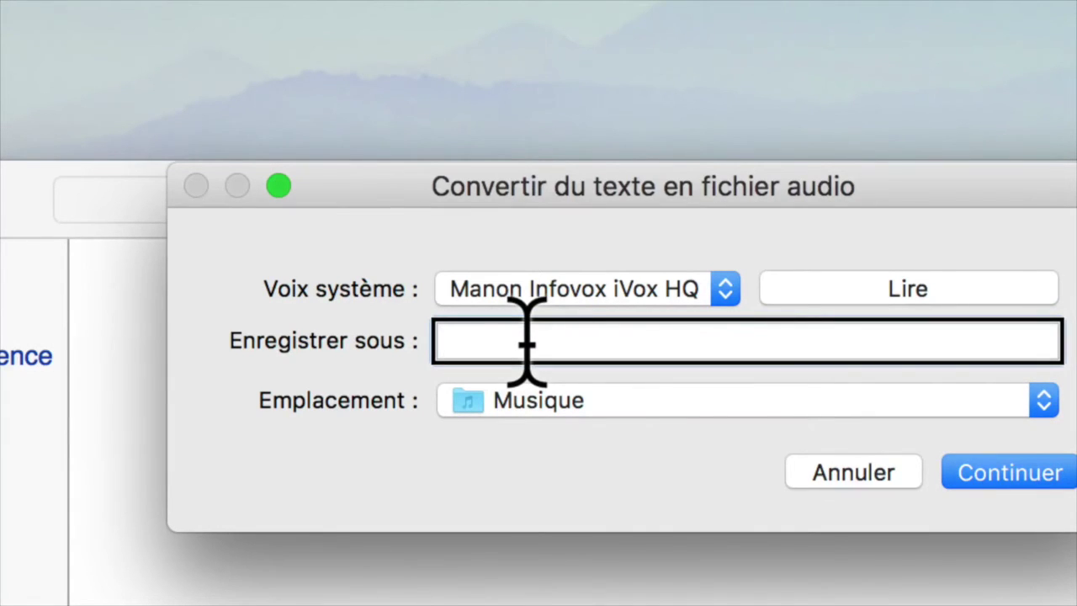
{"action": "type", "text": "Victor"}
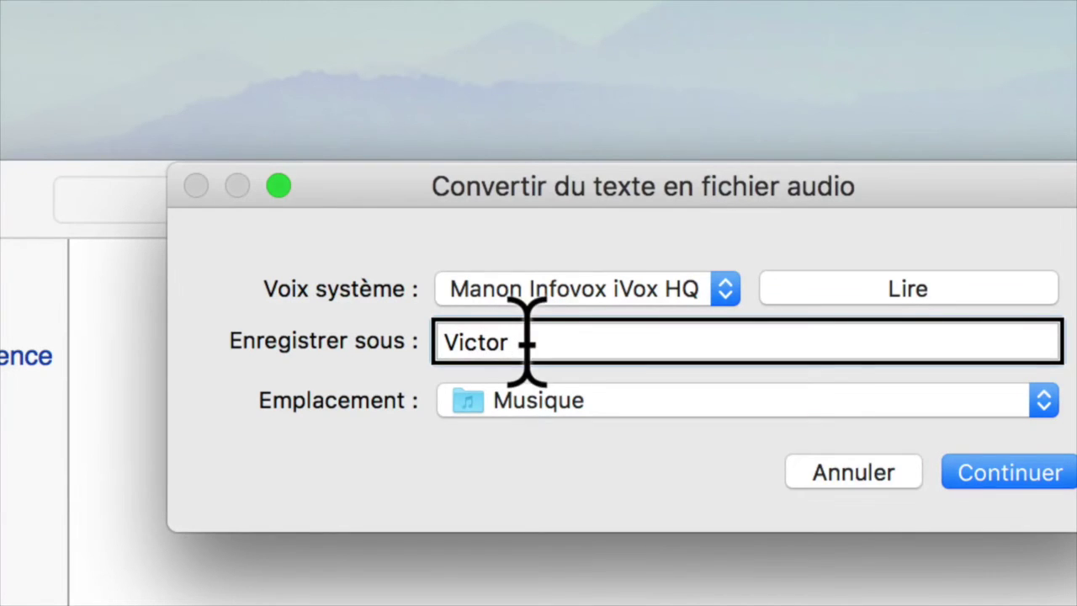
{"action": "type", "text": " Hugo"}
Step: Set the save location to Bureau and start converting the text into the audio file
{"action": "key", "text": "Tab"}
{"action": "left_click", "coordinate": [724, 402]}
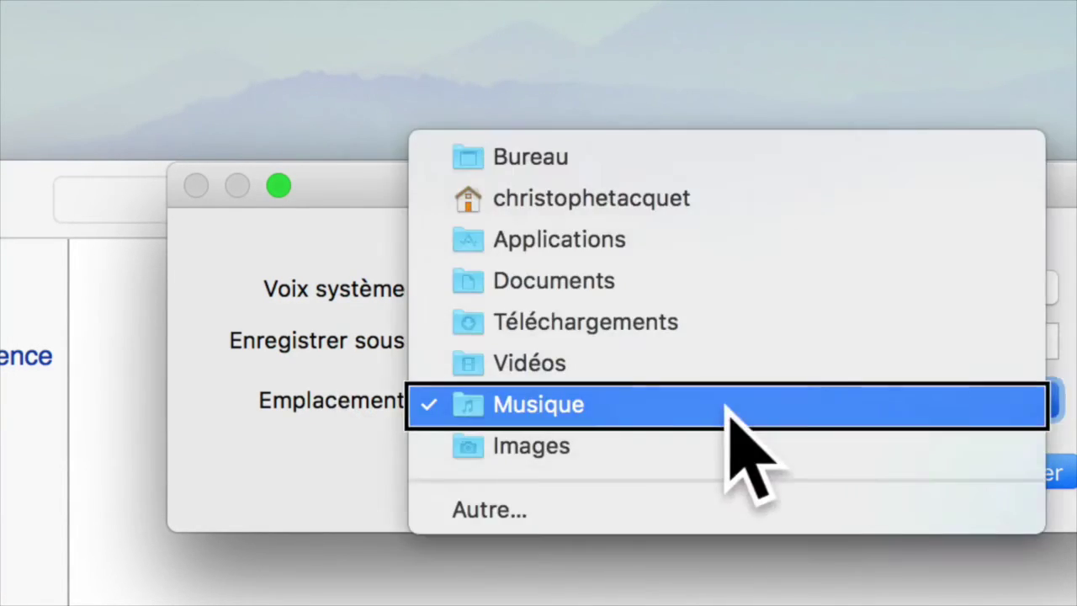
{"action": "left_click", "coordinate": [727, 158]}
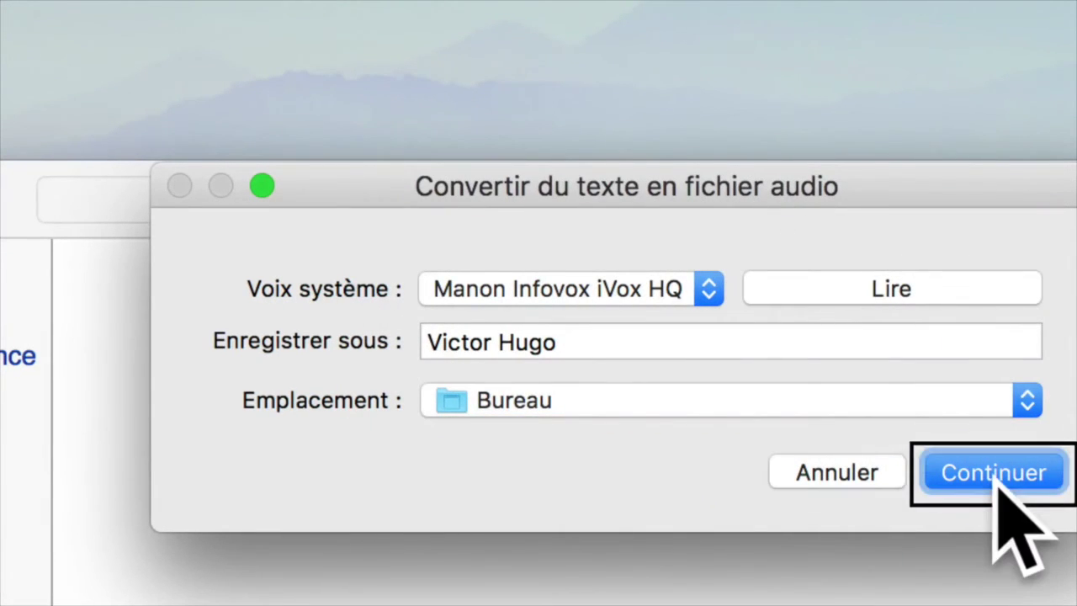
{"action": "left_click", "coordinate": [995, 474]}
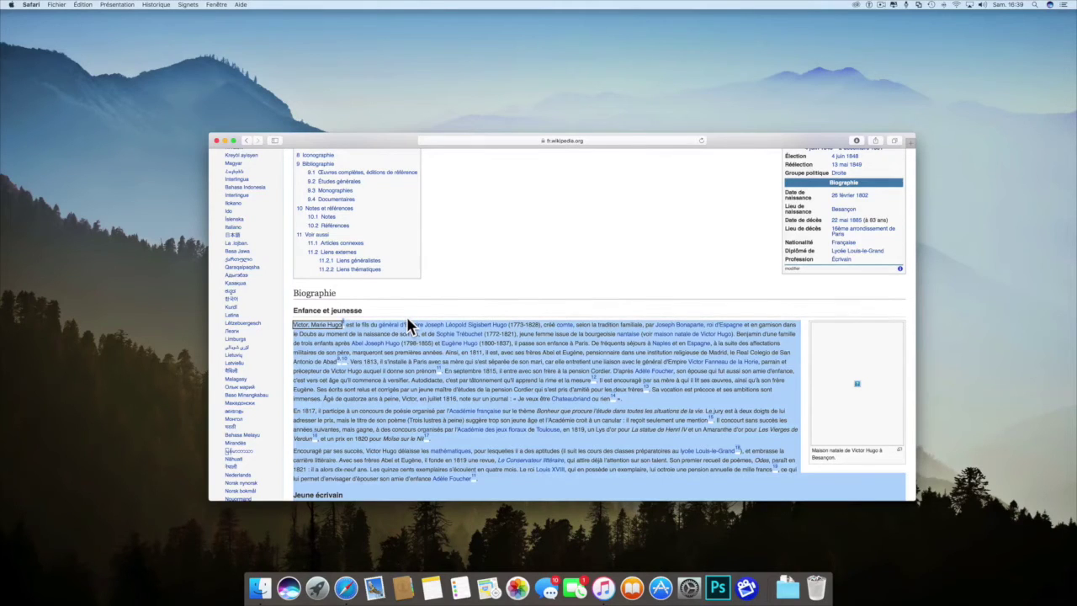
Step: Switch to Finder and open the Unknown Album folder that holds the converted spoken tracks
{"action": "key", "text": "super+Tab"}
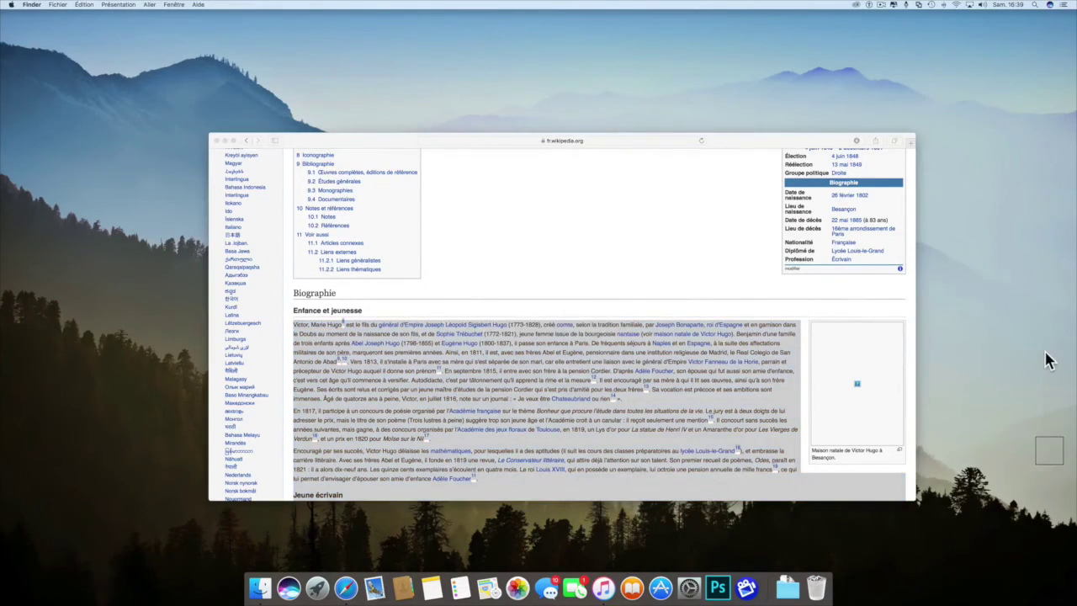
{"action": "key", "text": "alt+super+l"}
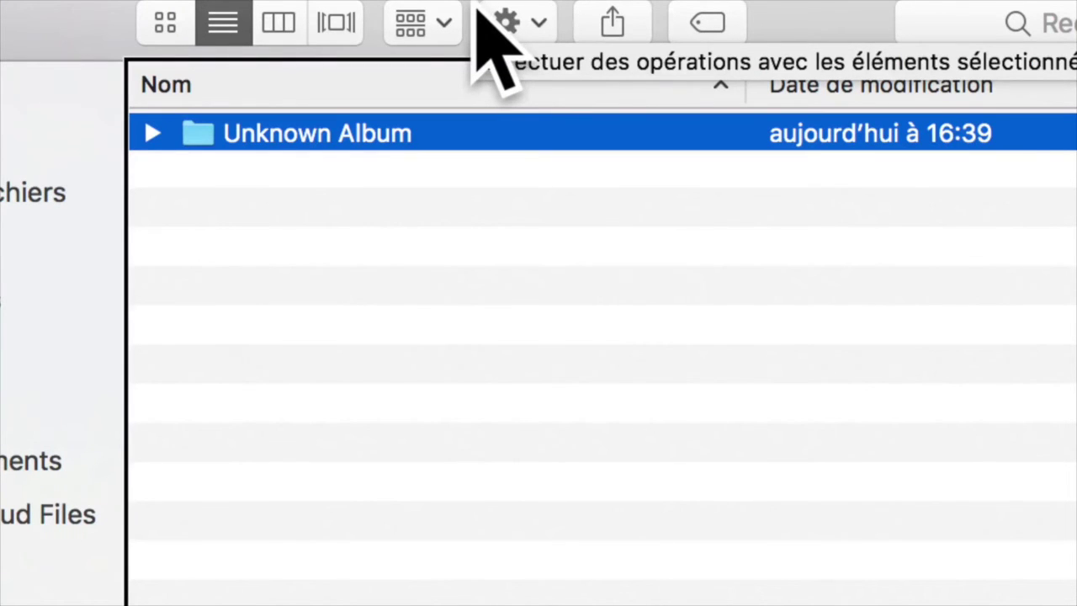
{"action": "key", "text": "super+Down"}
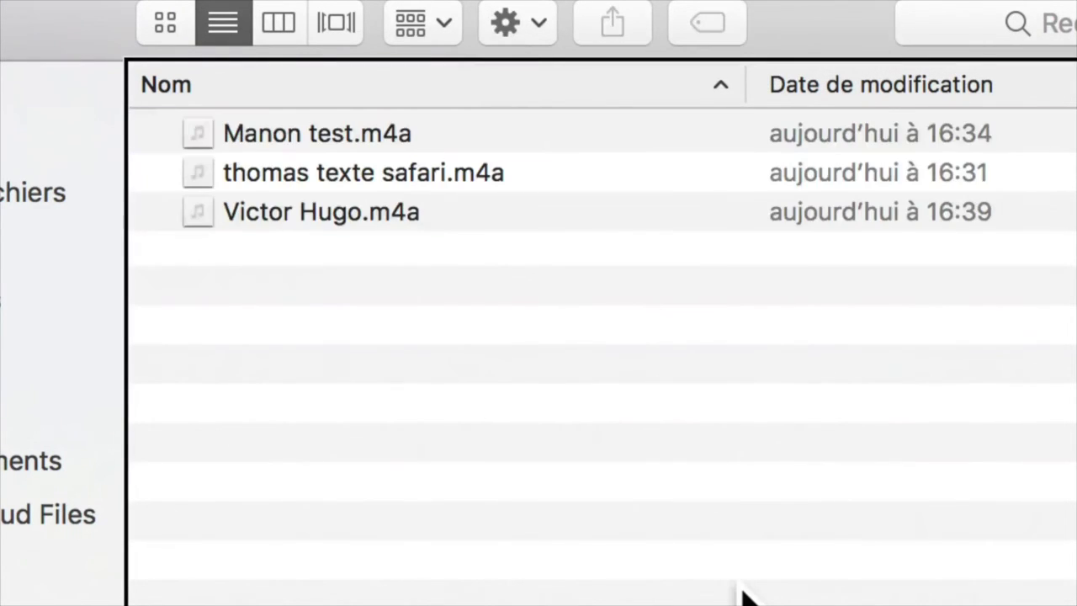
Step: Go through the audio files in the Unknown Album folder to compare their details, ending on Victor Hugo.m4a
{"action": "key", "text": "Down"}
{"action": "key", "text": "Down"}
{"action": "key", "text": "Up"}
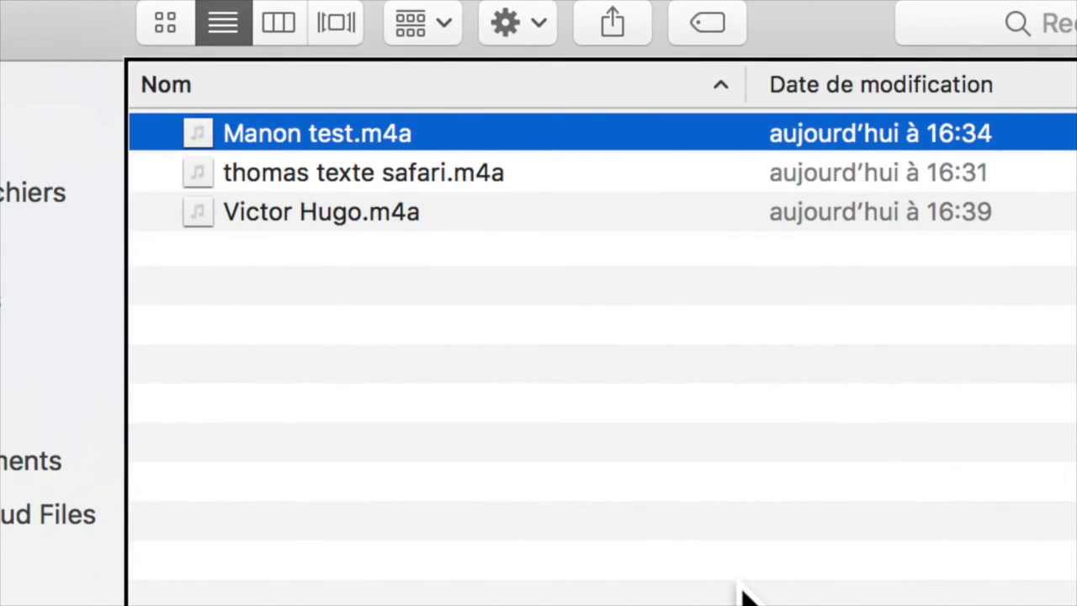
{"action": "key", "text": "Down"}
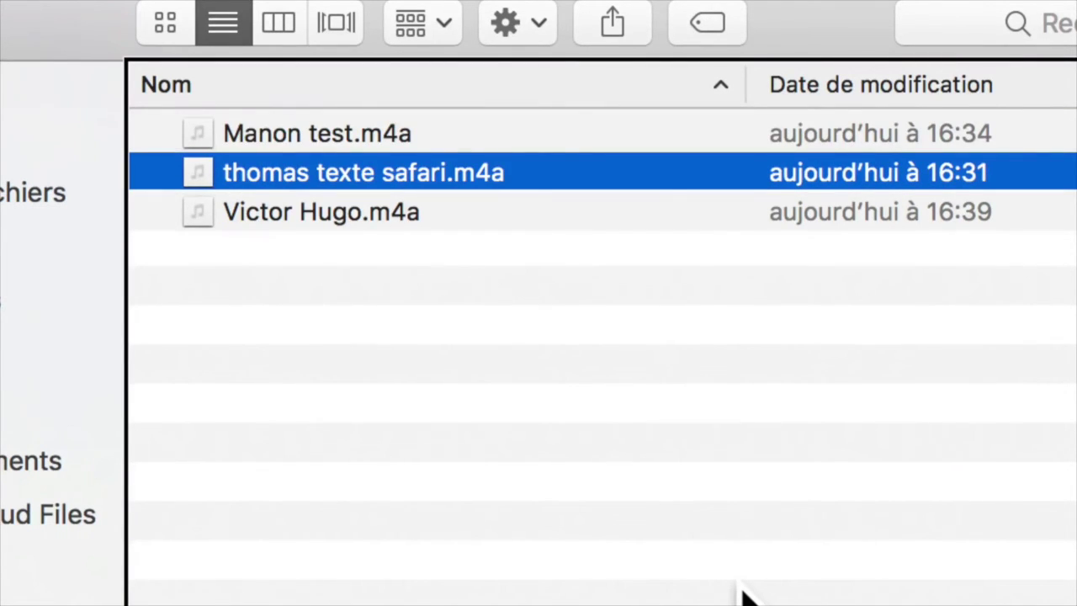
{"action": "key", "text": "Down"}
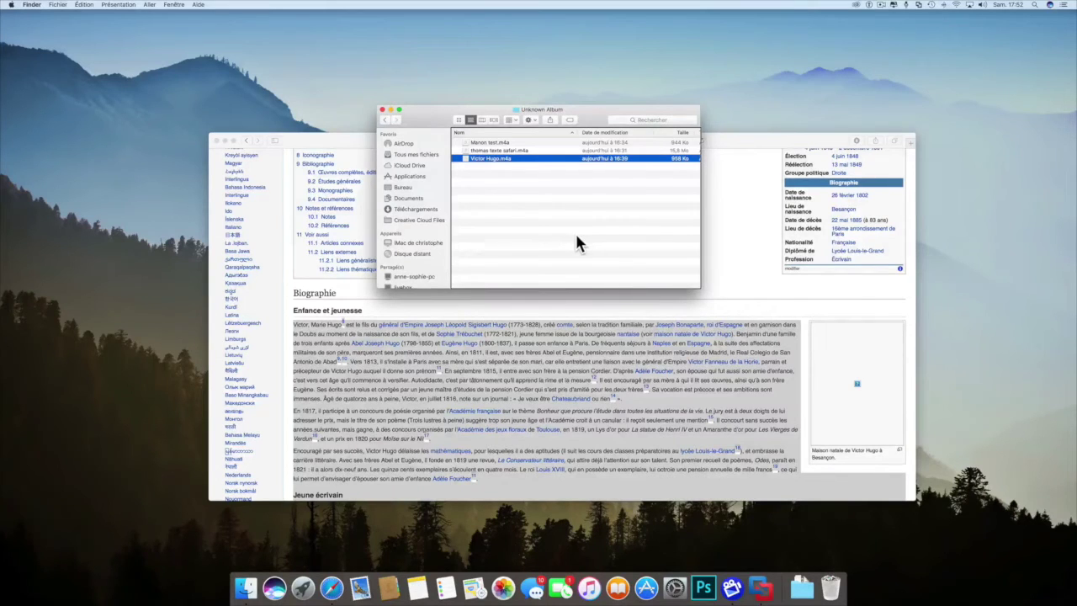
{"action": "key", "text": "Up"}
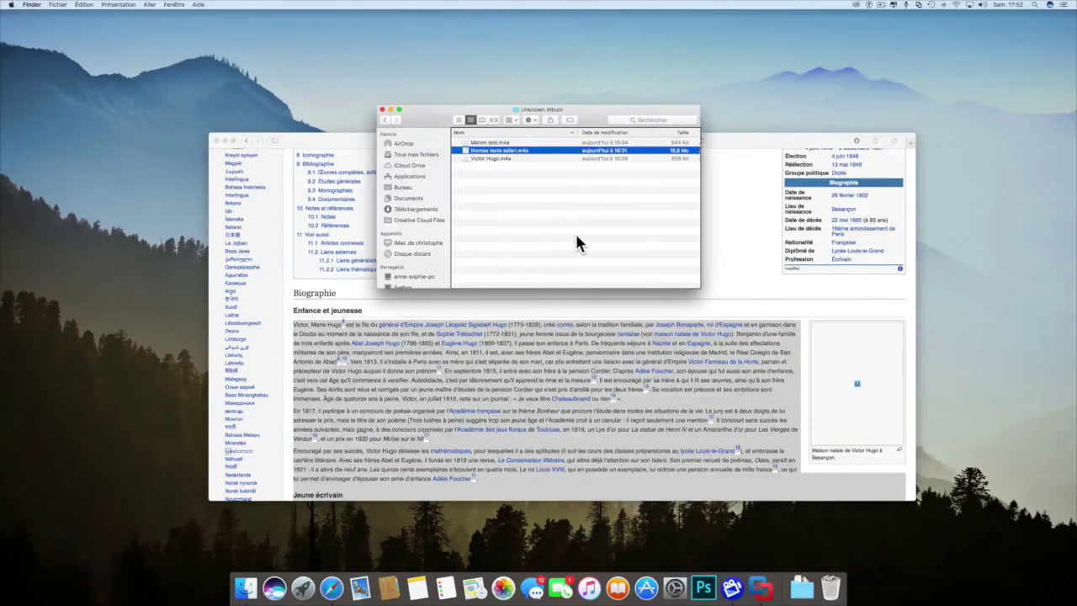
{"action": "key", "text": "Down"}
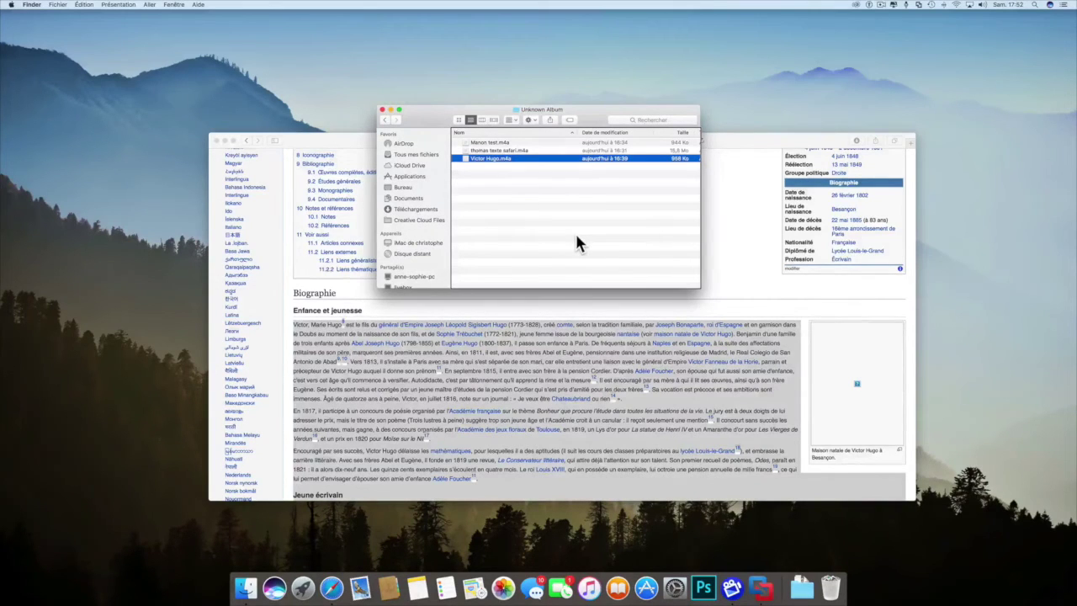
Step: Open Victor Hugo.m4a with Lecteur Windows Media — Windows 7 instead of the default iTunes
{"action": "key", "text": "ctrl+Return"}
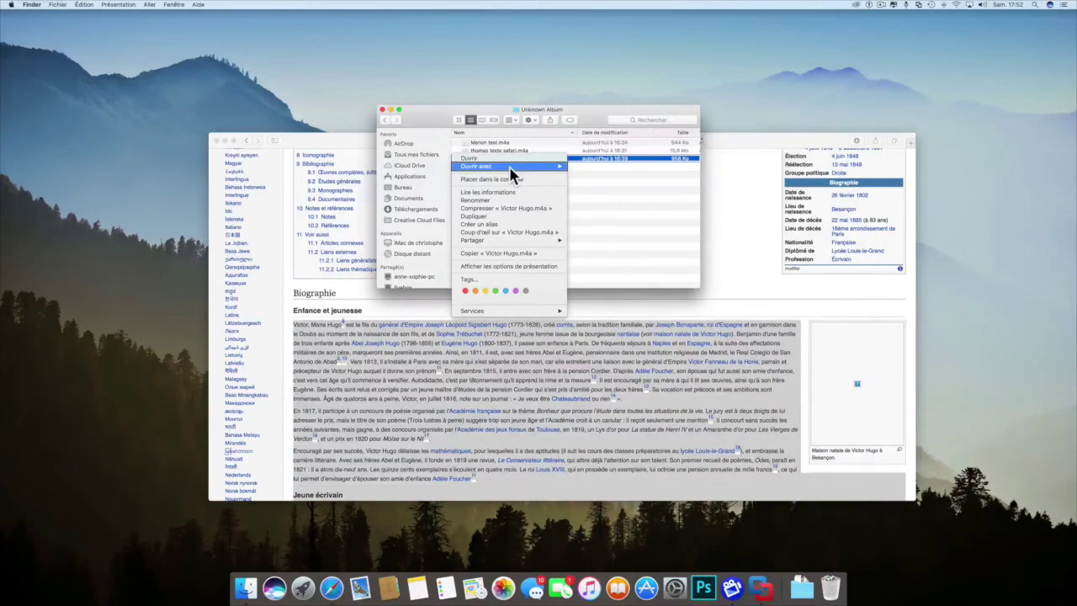
{"action": "mouse_move", "coordinate": [512, 173]}
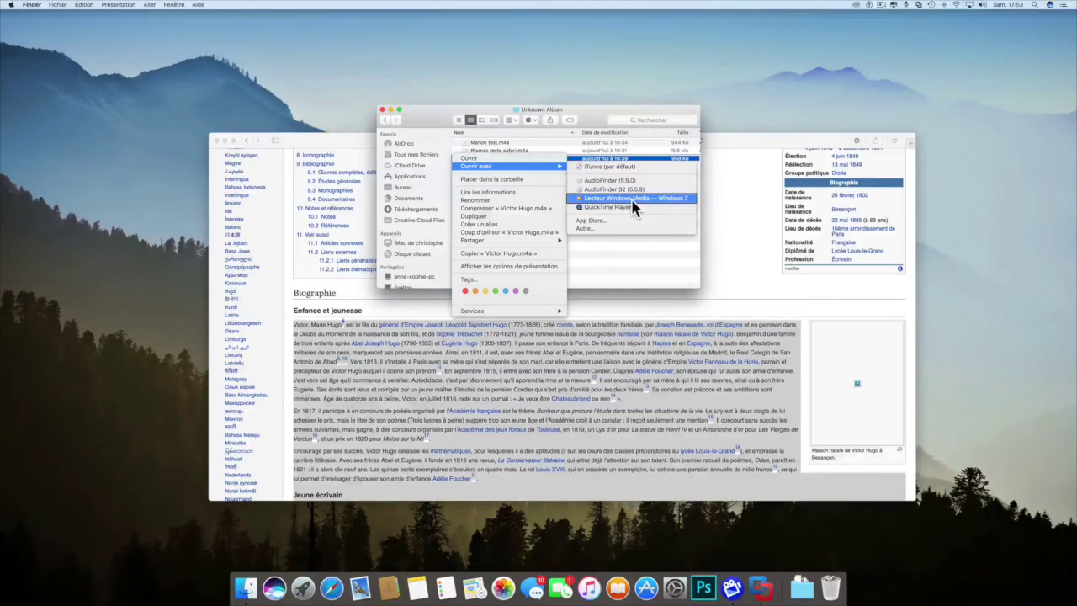
{"action": "left_click", "coordinate": [631, 198]}
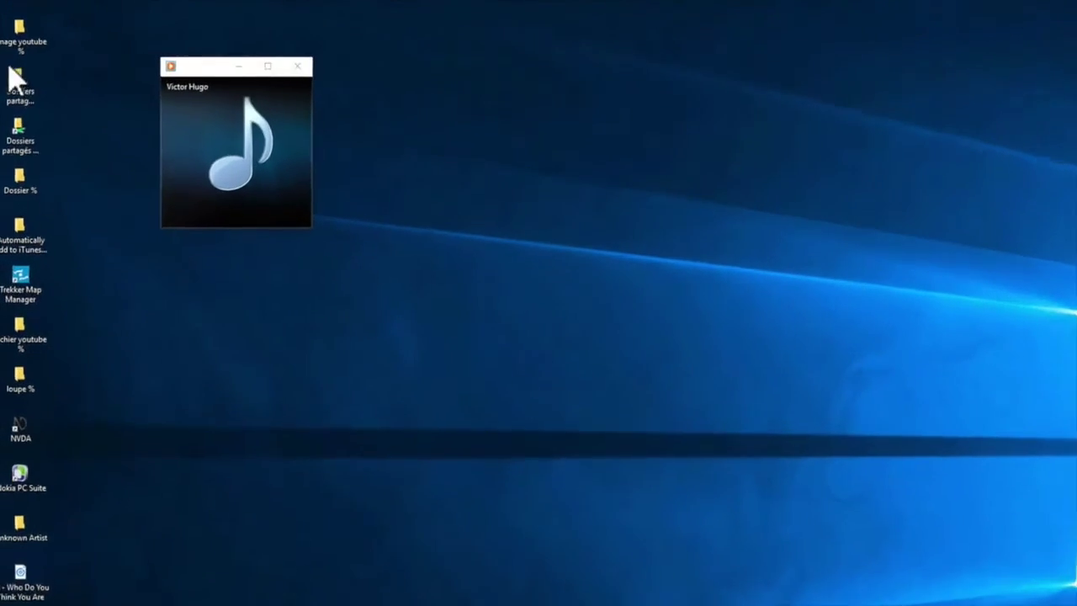
Step: Play the Victor Hugo track in the Windows media player and replay it from the beginning
{"action": "left_click", "coordinate": [301, 239]}
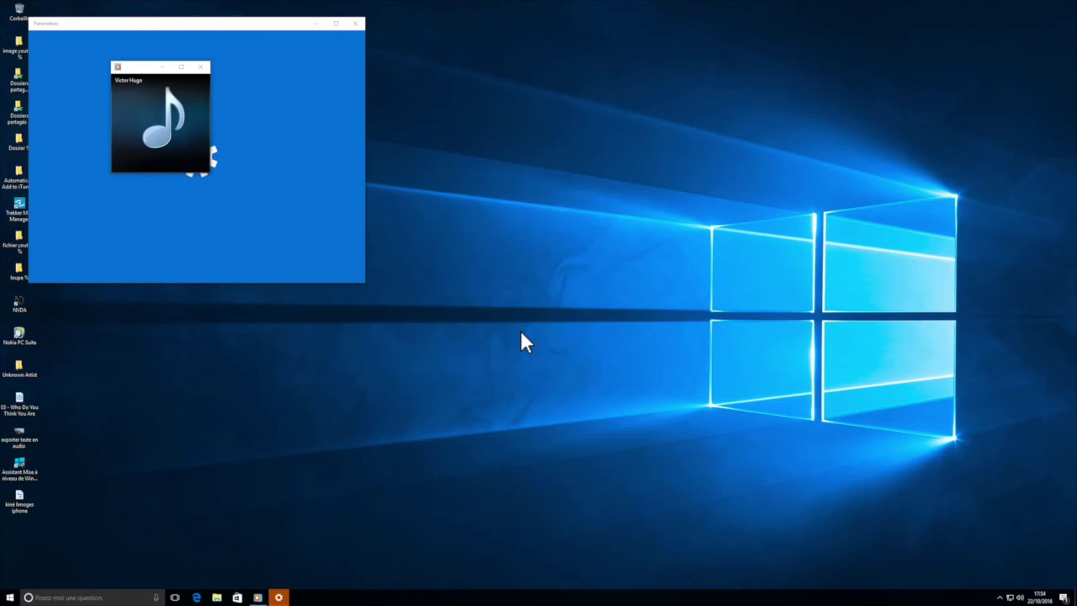
{"action": "key", "text": "super"}
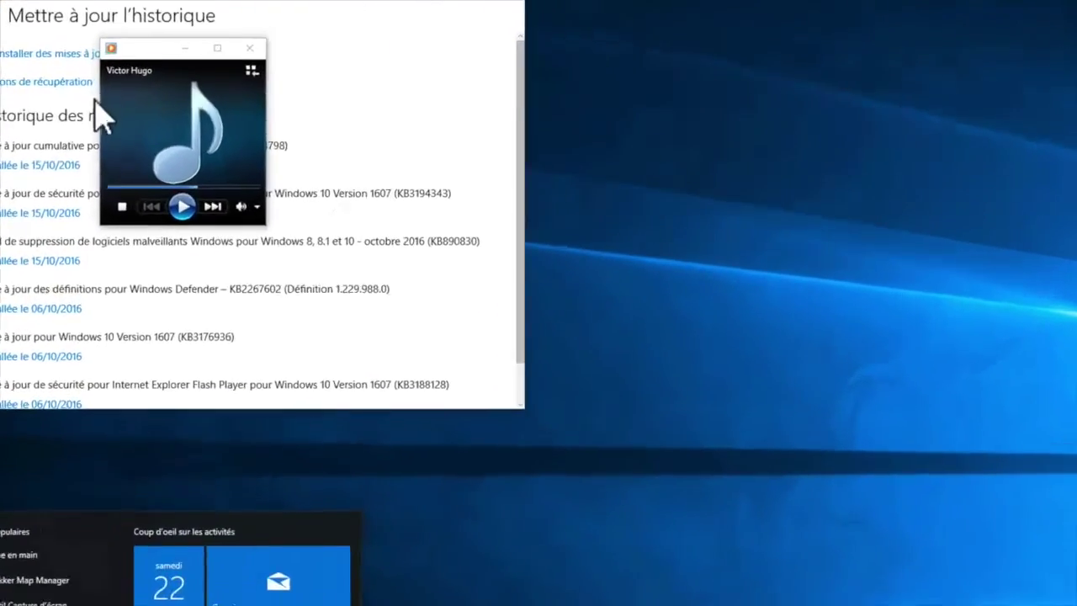
{"action": "left_click", "coordinate": [183, 206]}
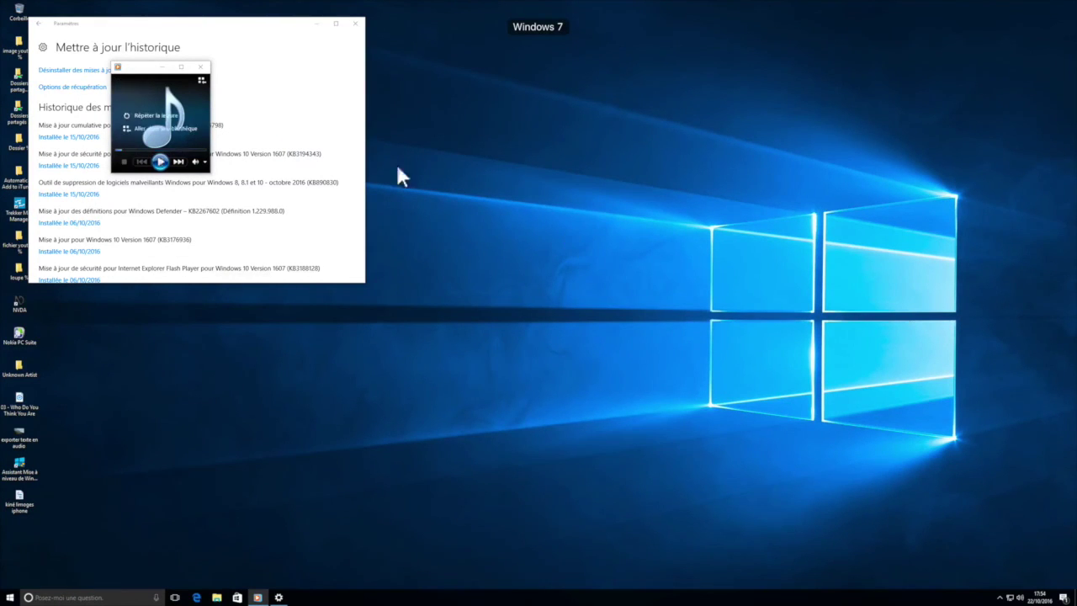
{"action": "left_click", "coordinate": [160, 162]}
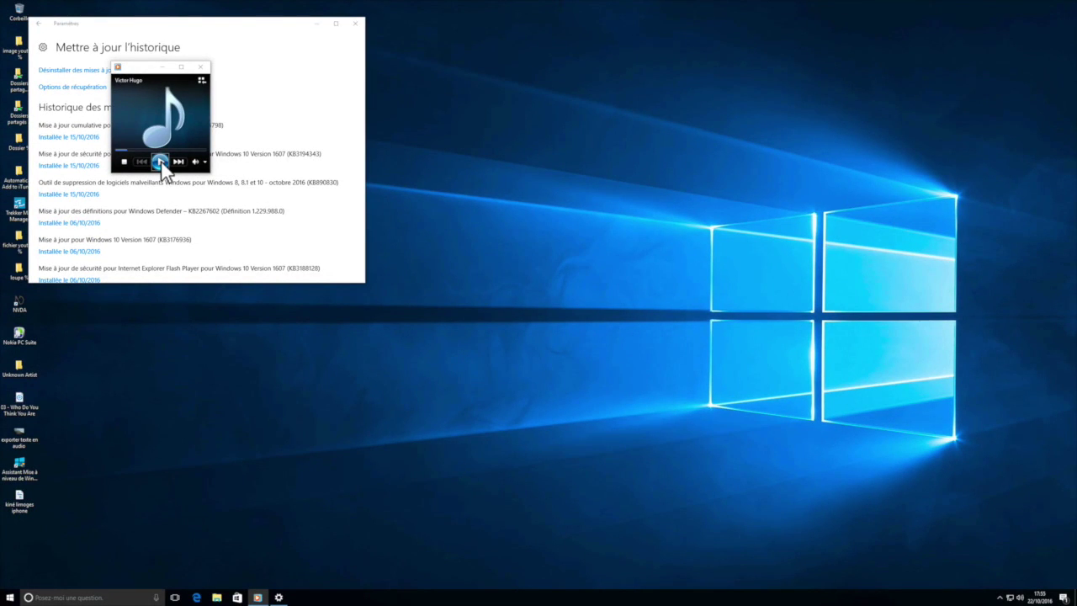
Step: Pause the Victor Hugo track and resume its playback
{"action": "left_click", "coordinate": [161, 163]}
{"action": "key", "text": "super"}
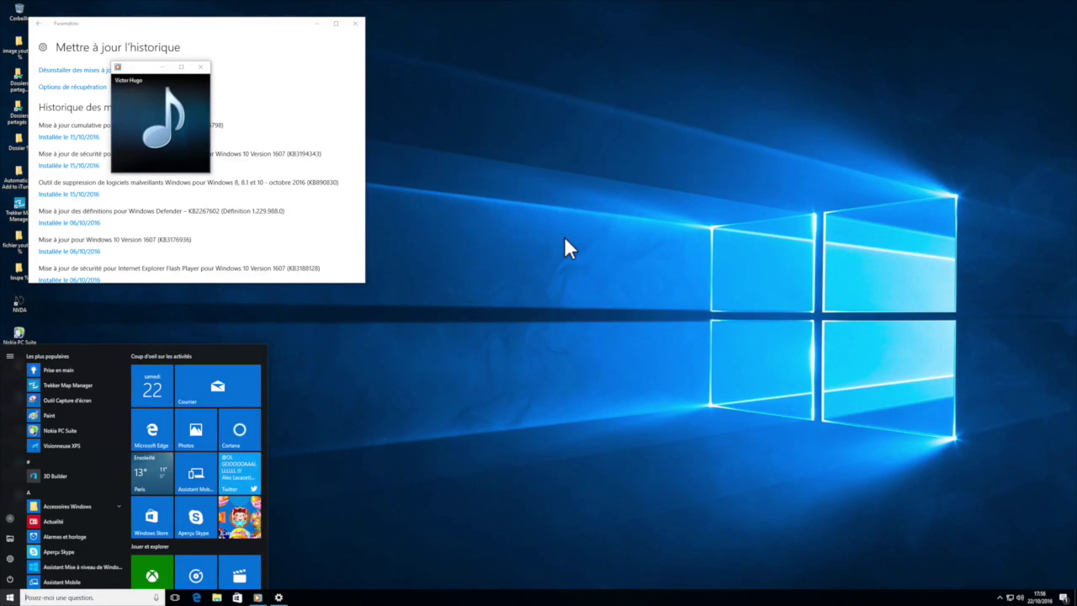
{"action": "mouse_move", "coordinate": [158, 162]}
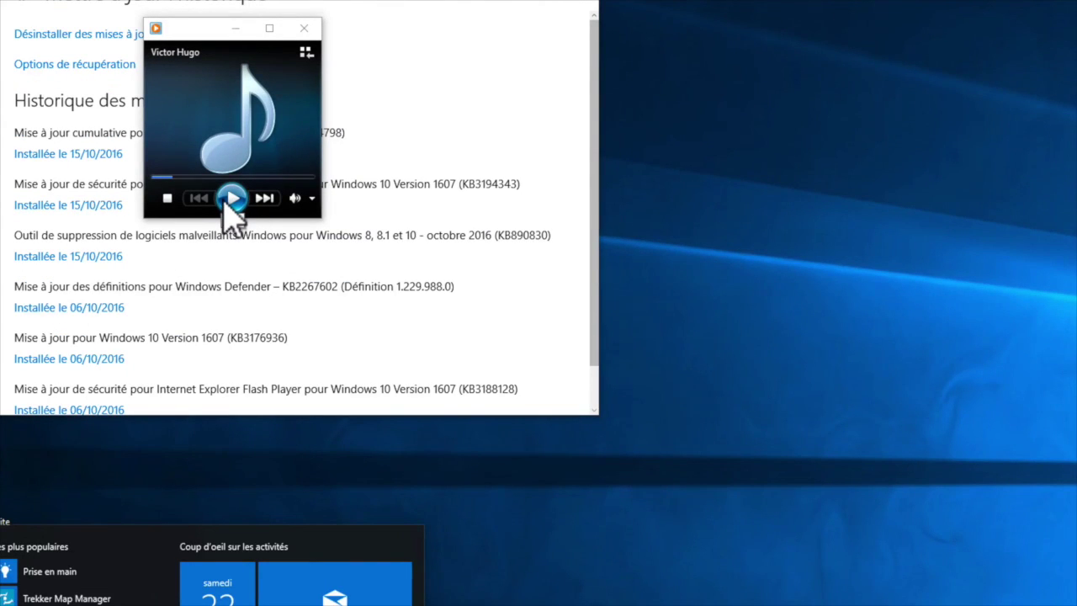
{"action": "left_click", "coordinate": [226, 203]}
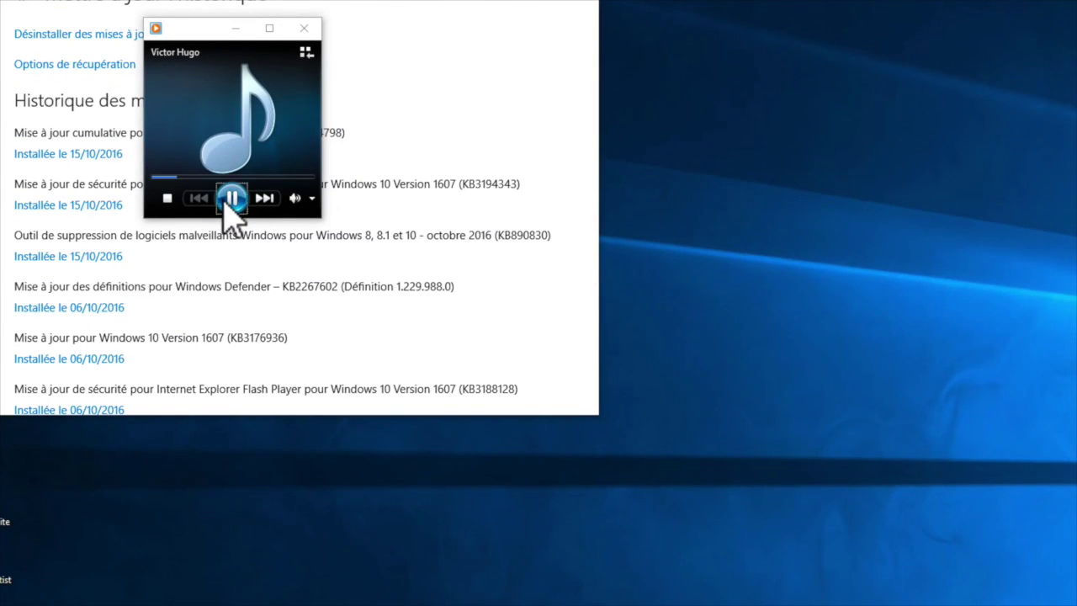